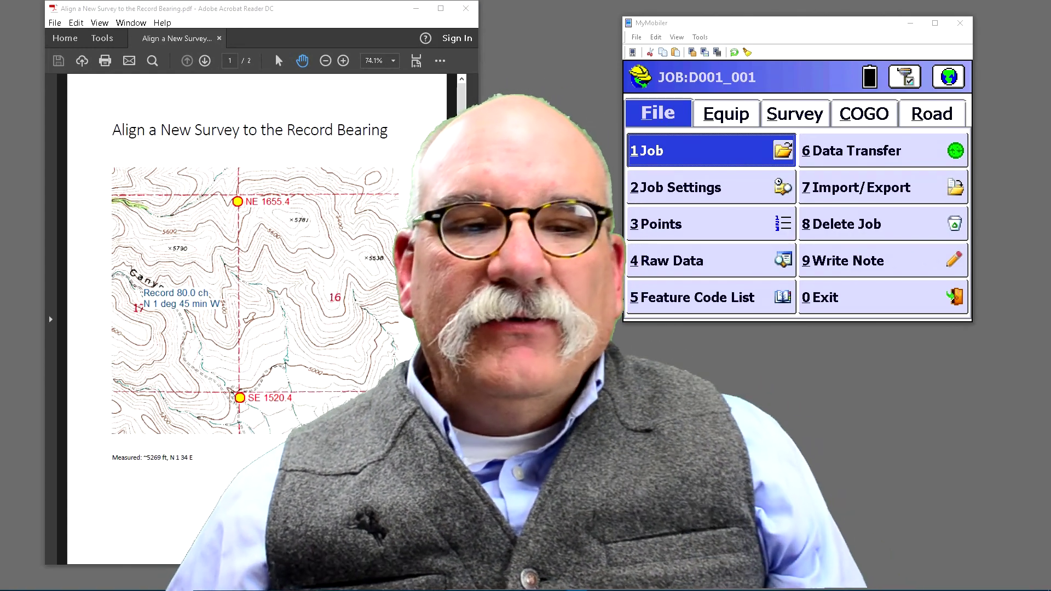
# Point out the SE and NE section corners on the map, then bring page 2 into view.
pyautogui.click(278, 220)
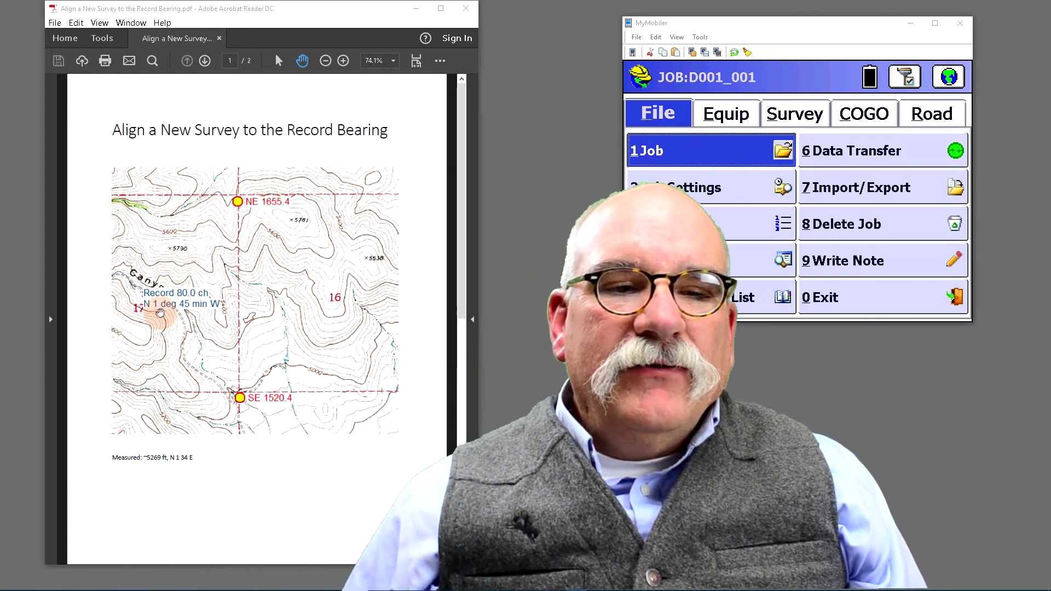
pyautogui.click(197, 370)
pyautogui.click(239, 402)
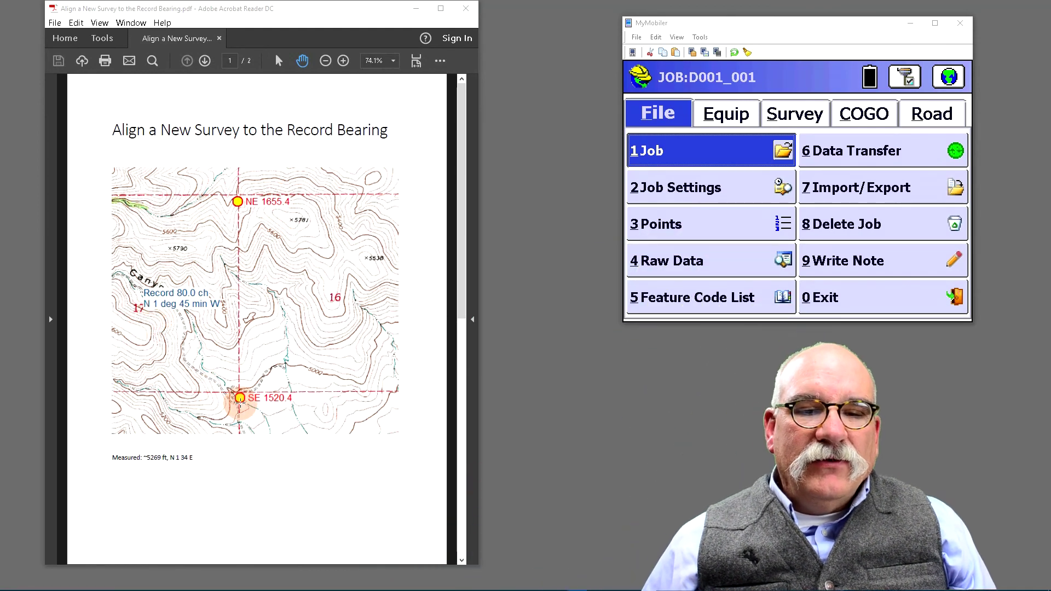
pyautogui.click(248, 306)
pyautogui.click(237, 203)
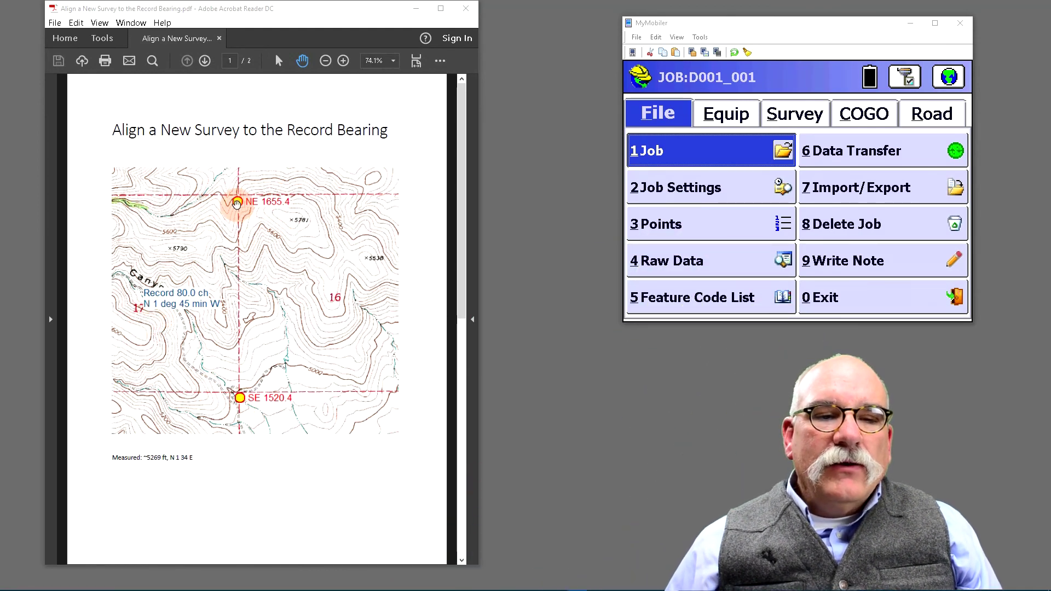
pyautogui.click(210, 288)
pyautogui.click(230, 392)
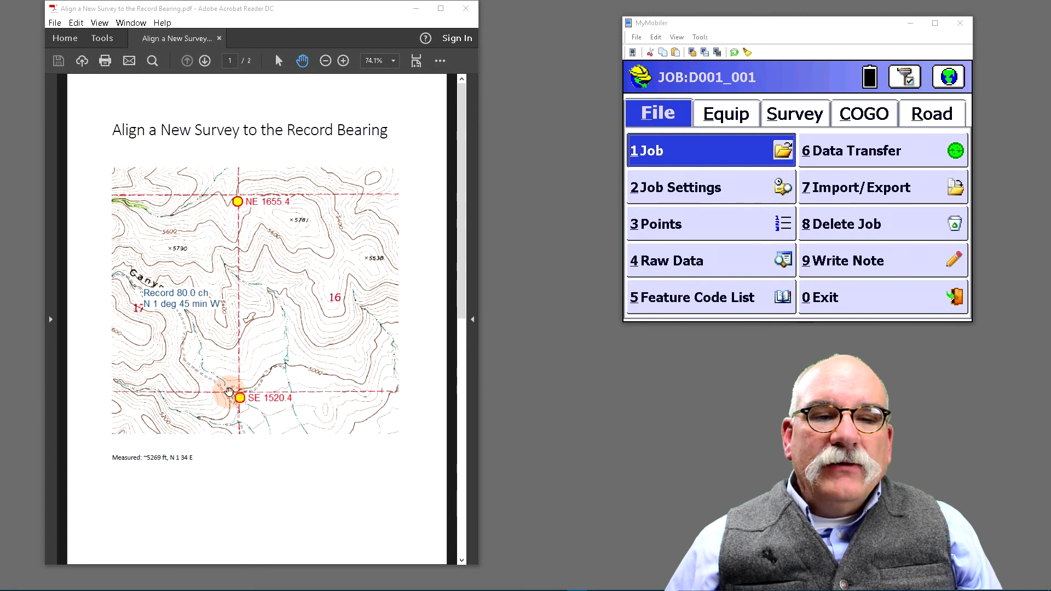
pyautogui.click(235, 205)
pyautogui.click(150, 315)
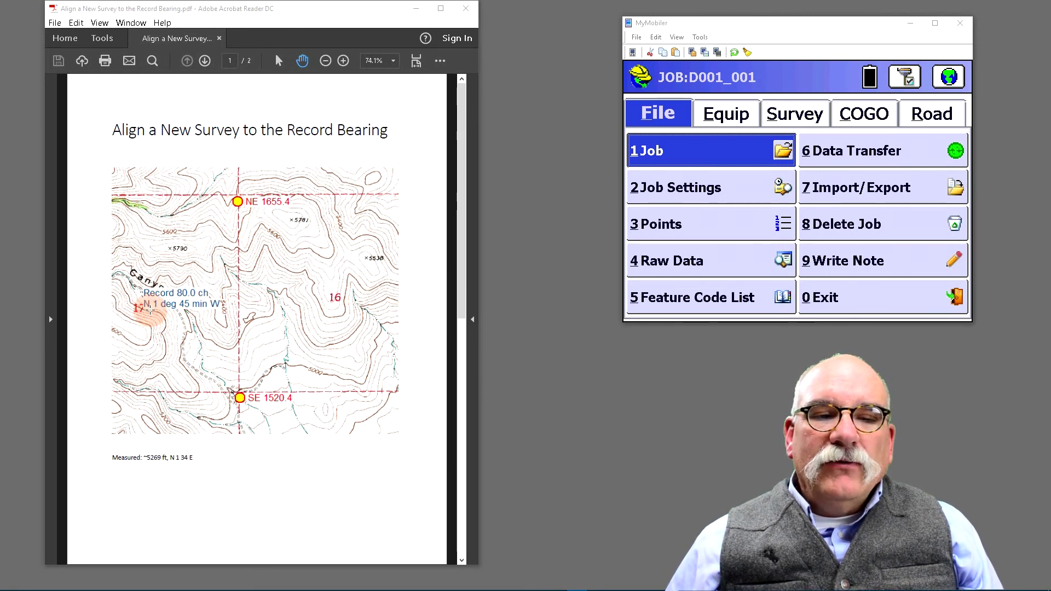
pyautogui.moveTo(150, 310); pyautogui.dragTo(229, 308)
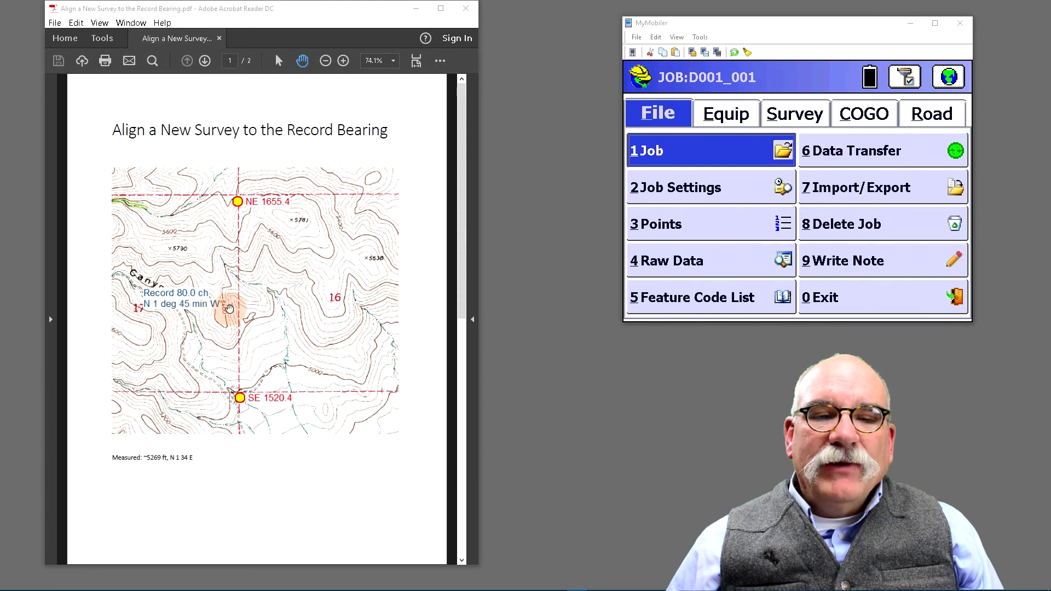
pyautogui.click(462, 533)
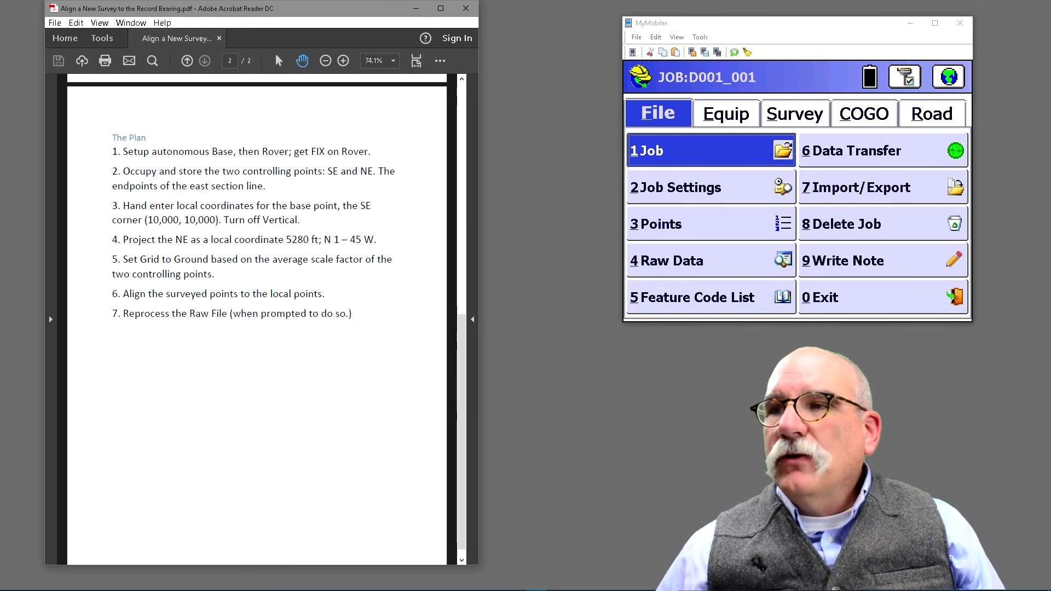
# Bring the mirrored data collector with SurvCE job D001_002 to the front.
pyautogui.click(839, 170)
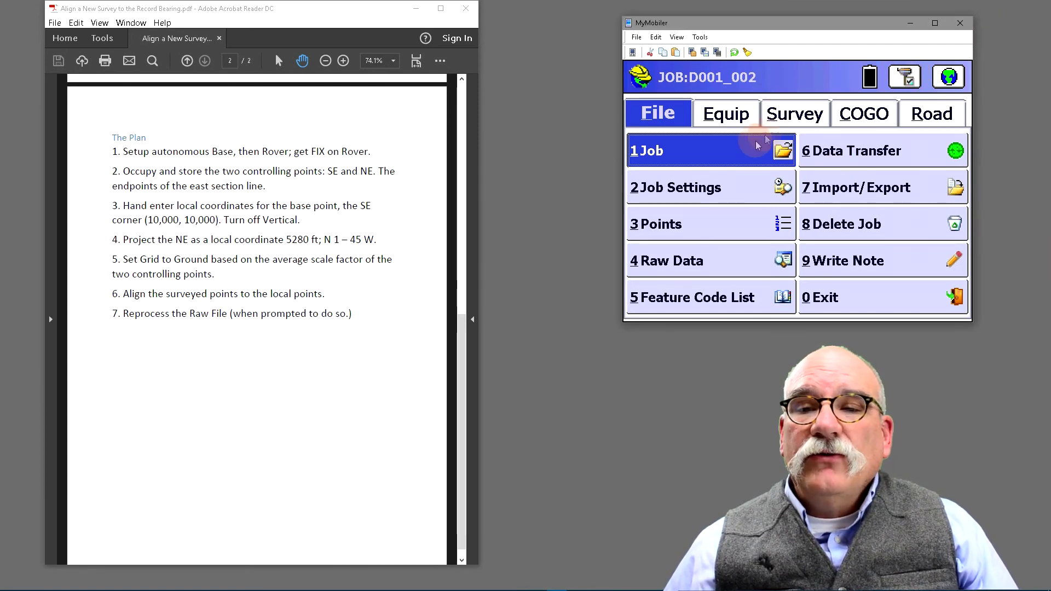
# Store the current position as point 1 with description SE.
pyautogui.click(738, 162)
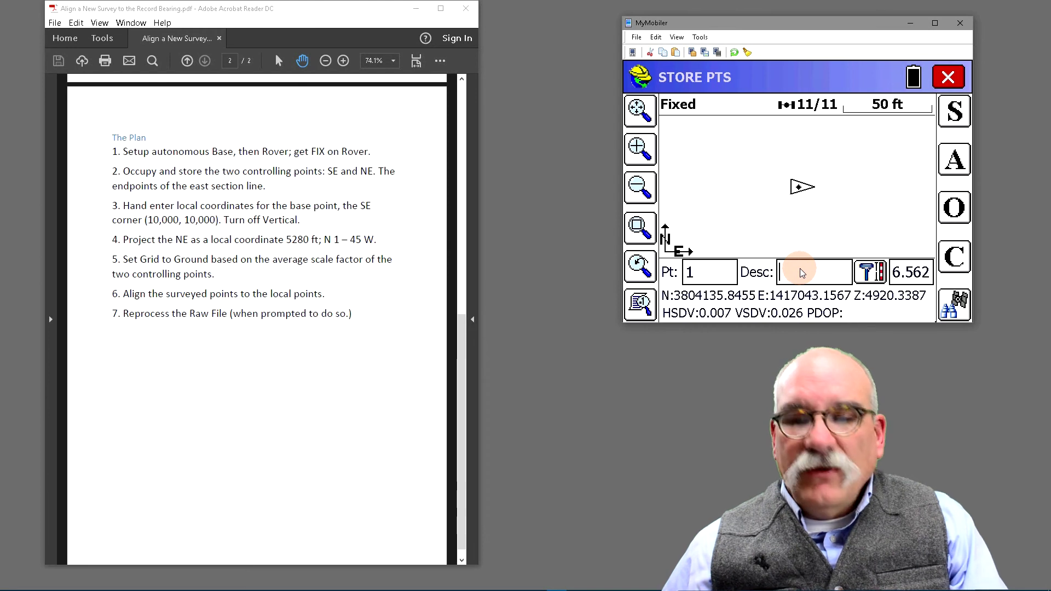
pyautogui.write('SE')
pyautogui.click(953, 113)
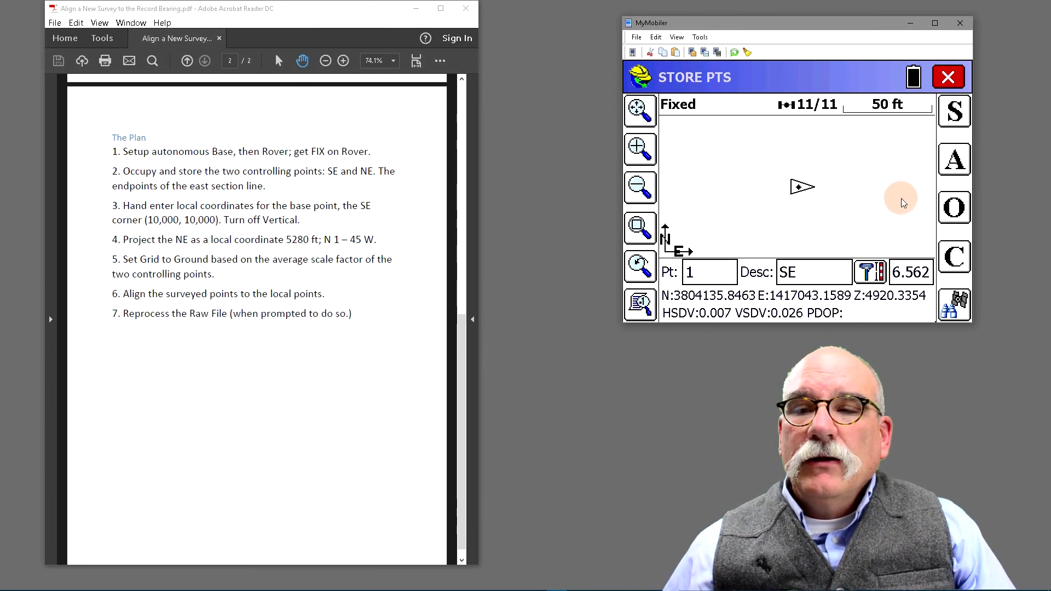
pyautogui.click(806, 237)
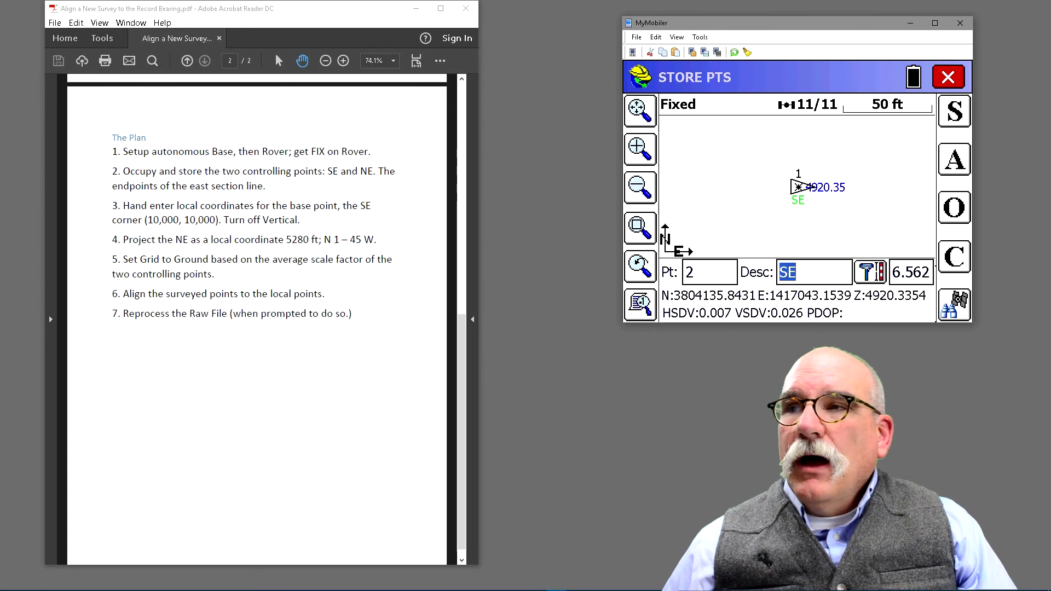
# Store point 2 with description NE and exit back to the Survey menu.
pyautogui.click(821, 336)
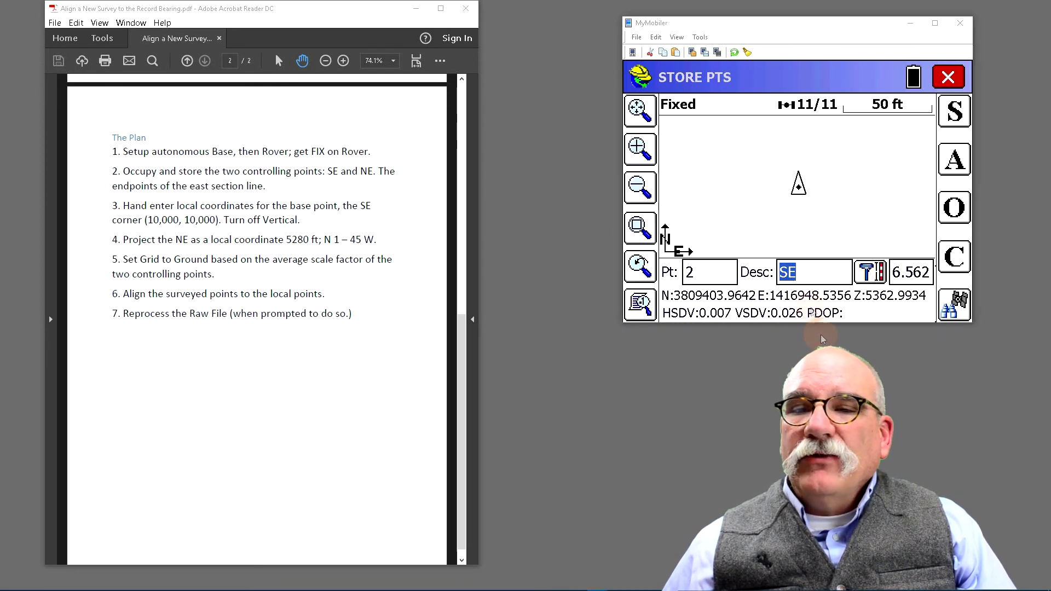
pyautogui.click(821, 276)
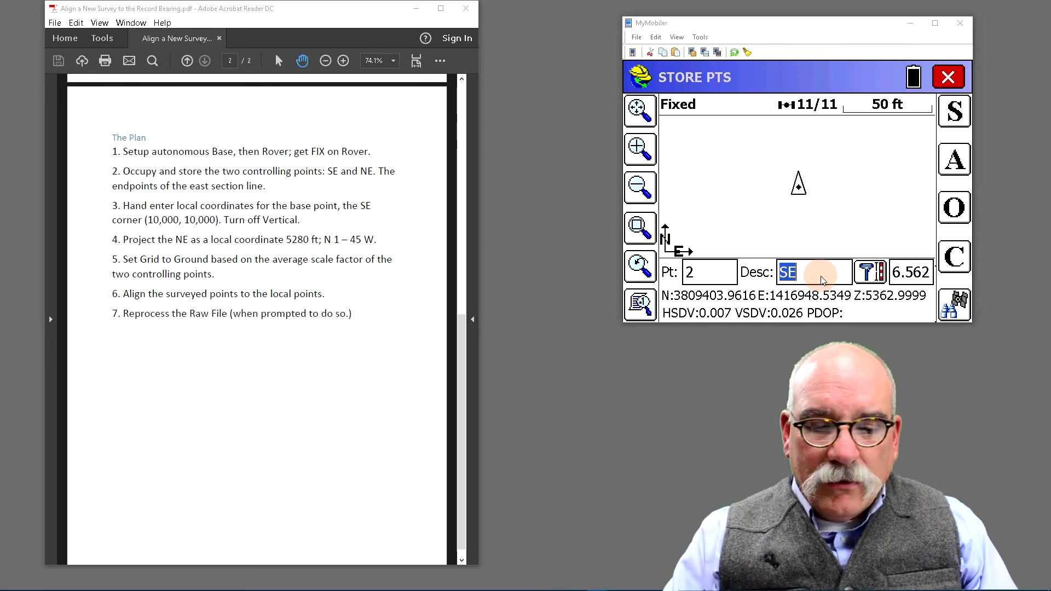
pyautogui.click(806, 282)
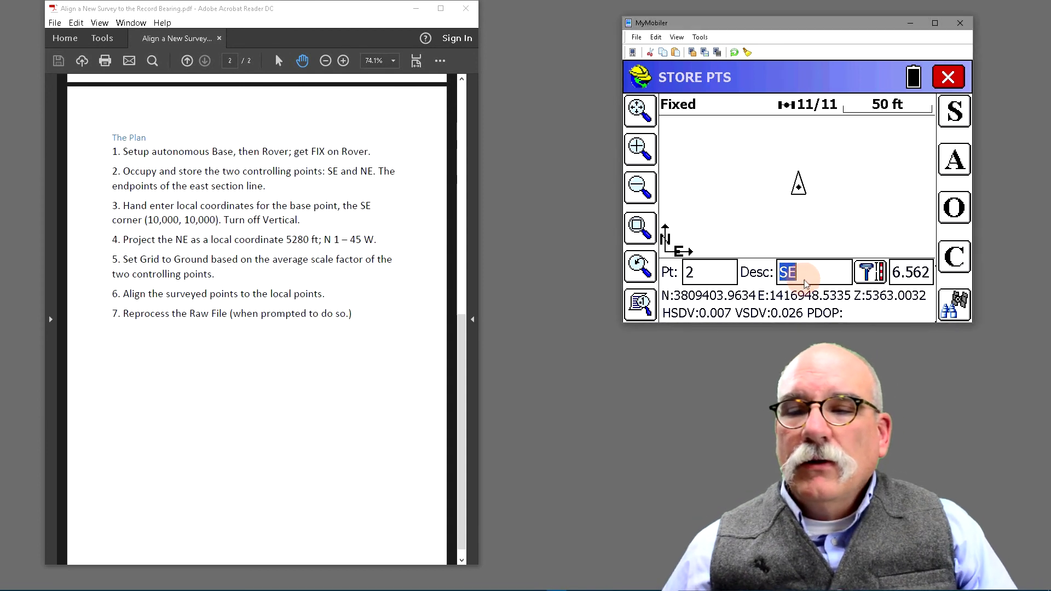
pyautogui.click(705, 272)
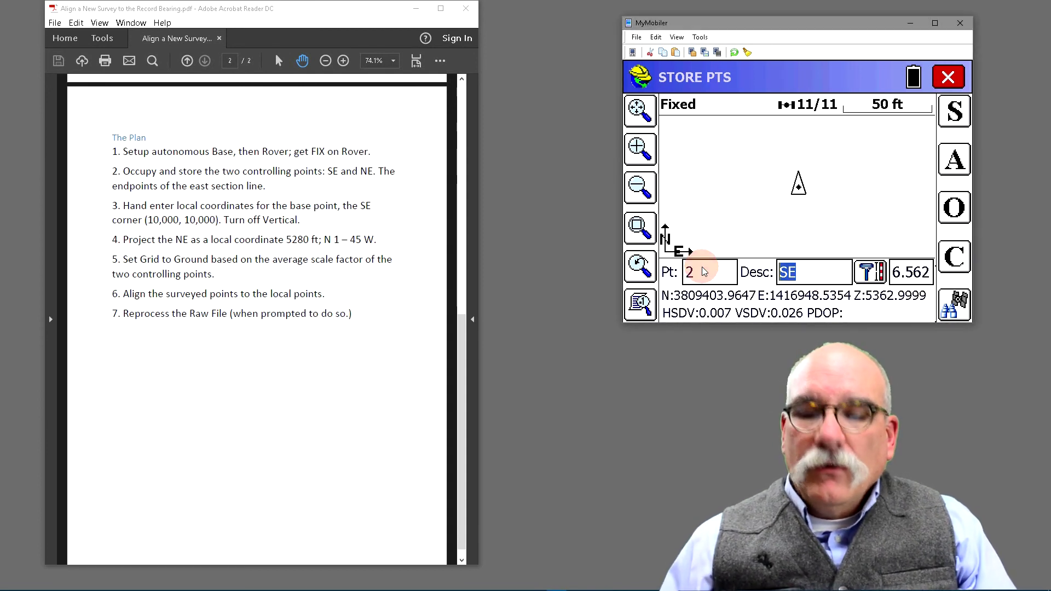
pyautogui.write('NE')
pyautogui.click(962, 124)
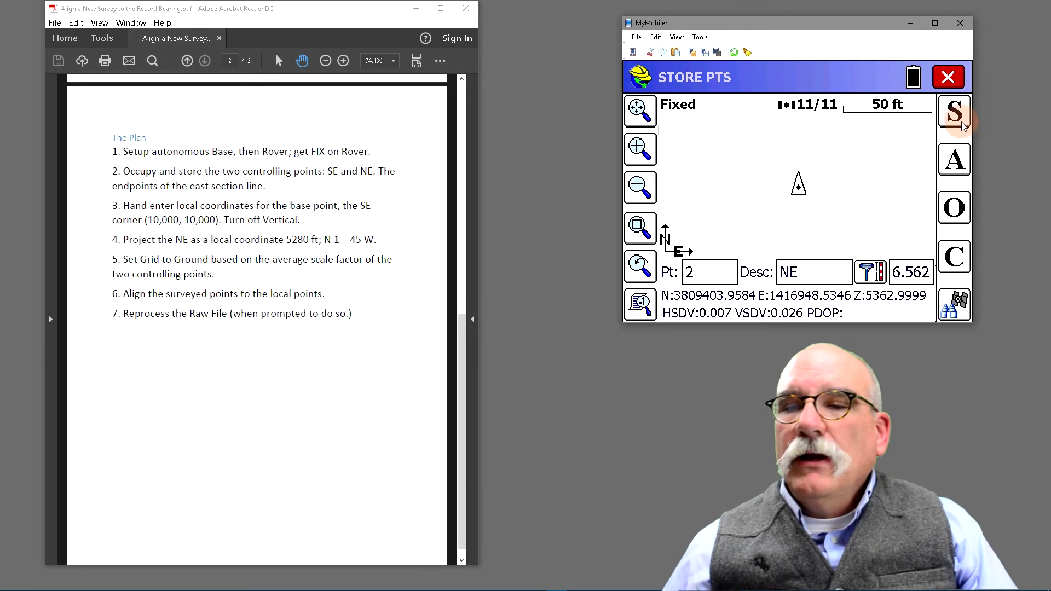
pyautogui.click(898, 208)
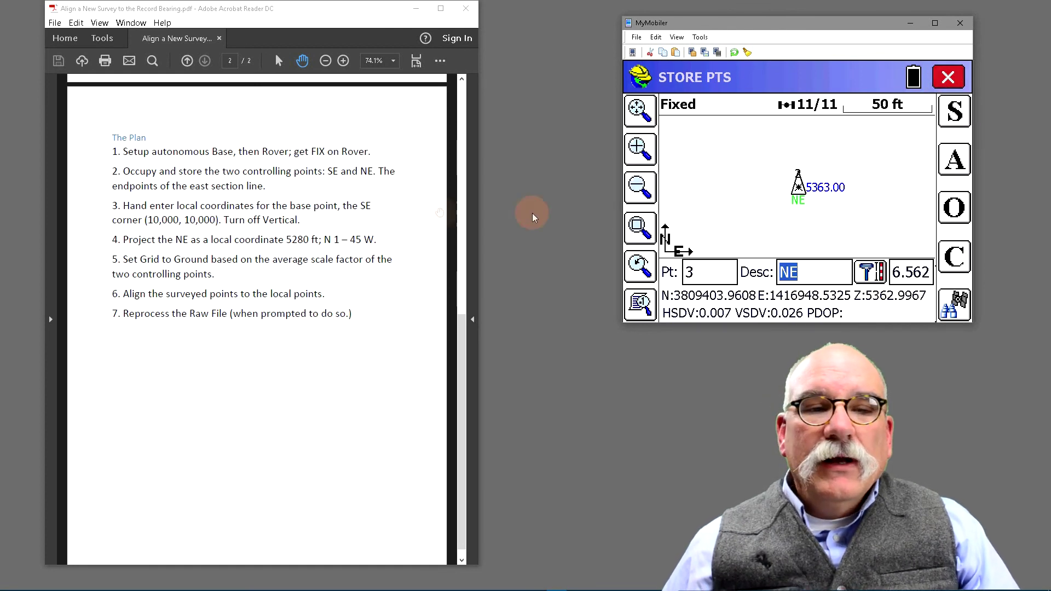
pyautogui.press('Escape')
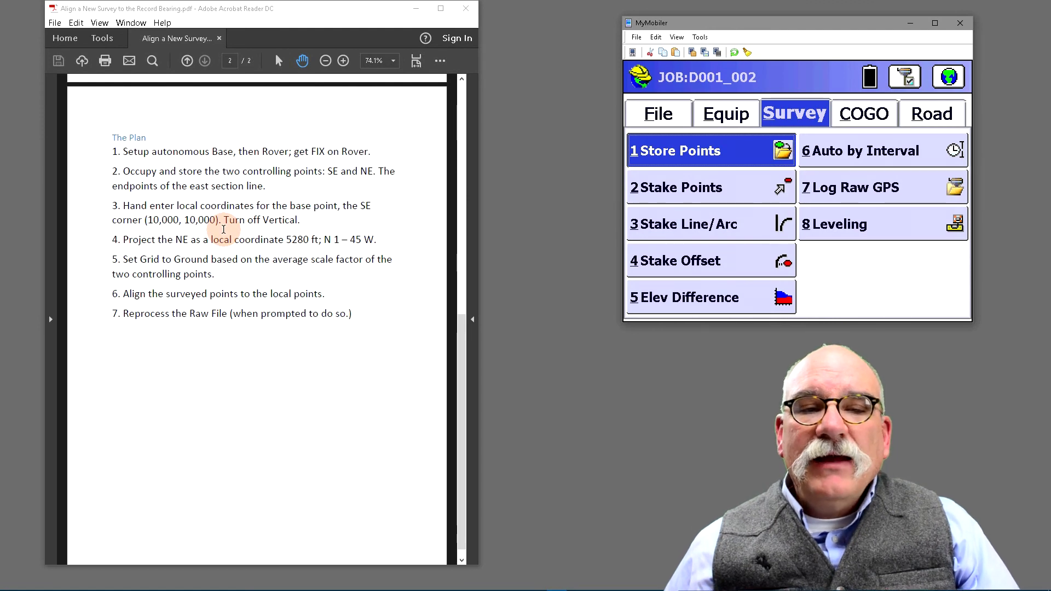
# In the job's Points list, add point 3 at N 10000, E 10000, elevation 0, described SE L.
pyautogui.click(724, 163)
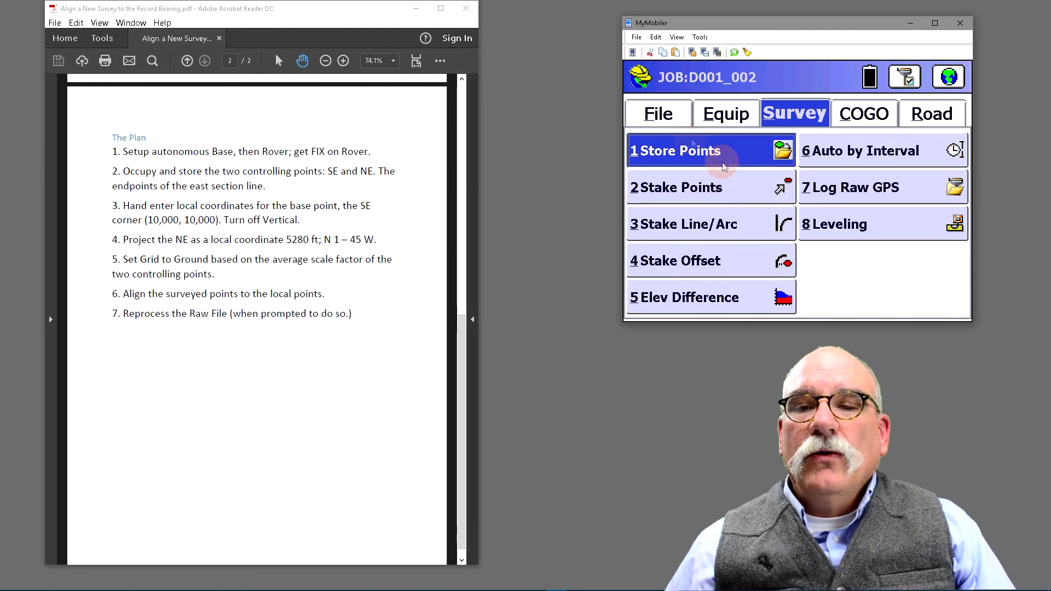
pyautogui.click(672, 116)
pyautogui.click(671, 166)
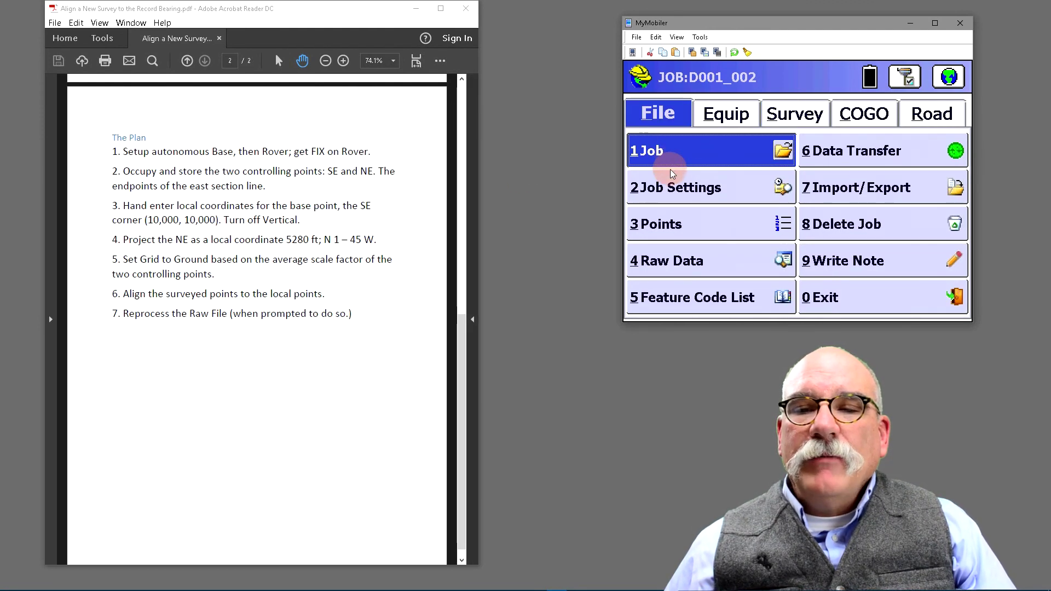
pyautogui.click(675, 218)
pyautogui.click(692, 307)
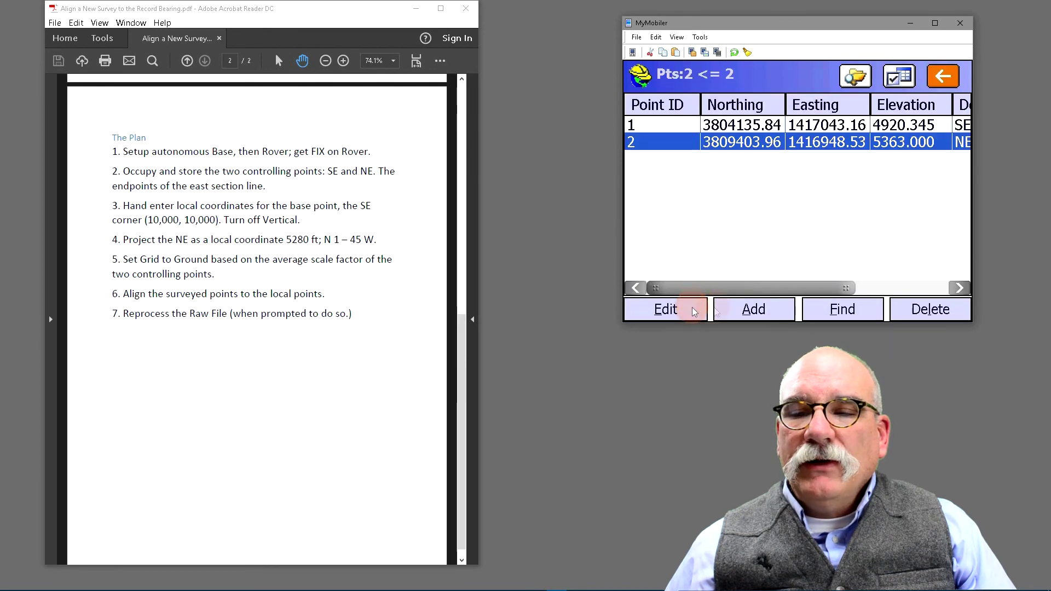
pyautogui.click(751, 309)
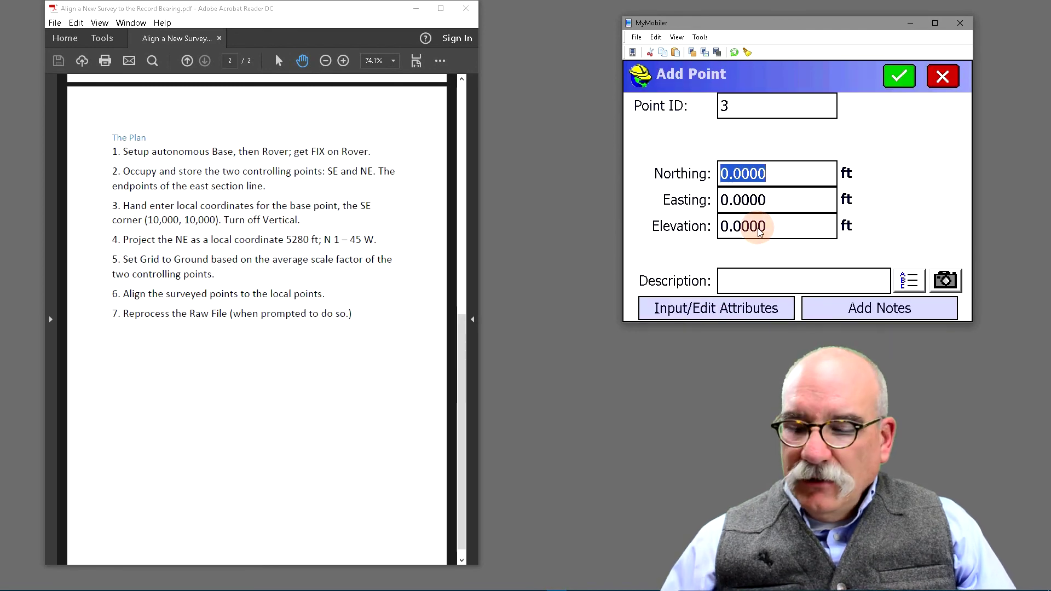
pyautogui.write('1000')
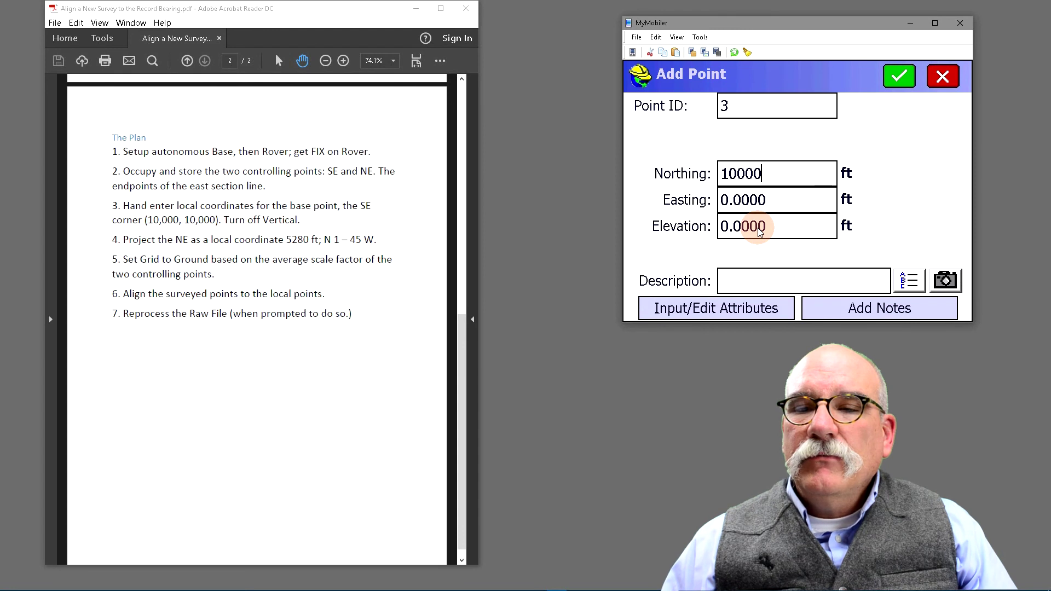
pyautogui.press('Tab')
pyautogui.write('100')
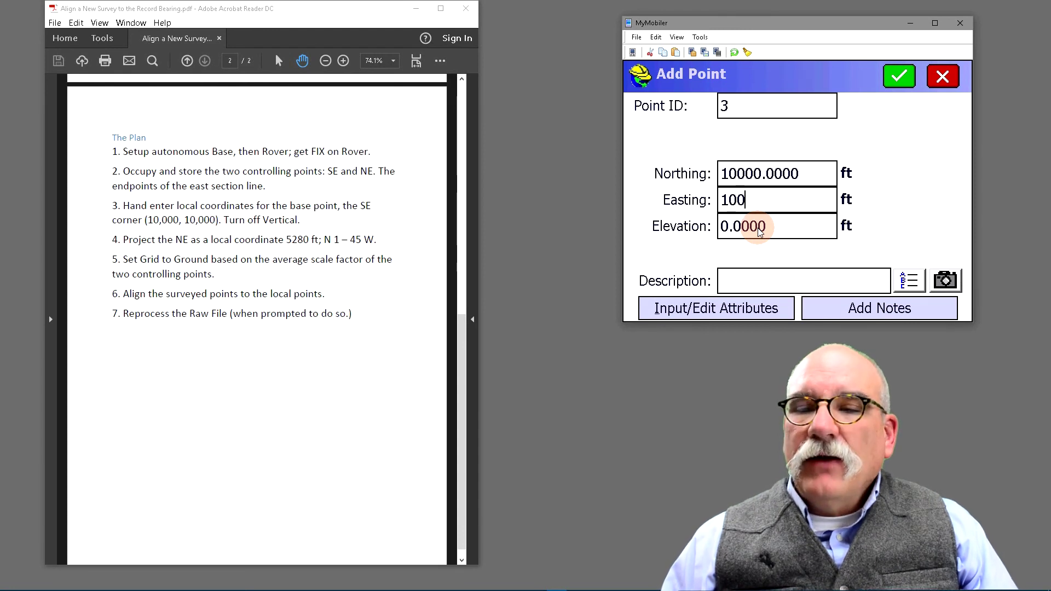
pyautogui.write('00')
pyautogui.click(811, 281)
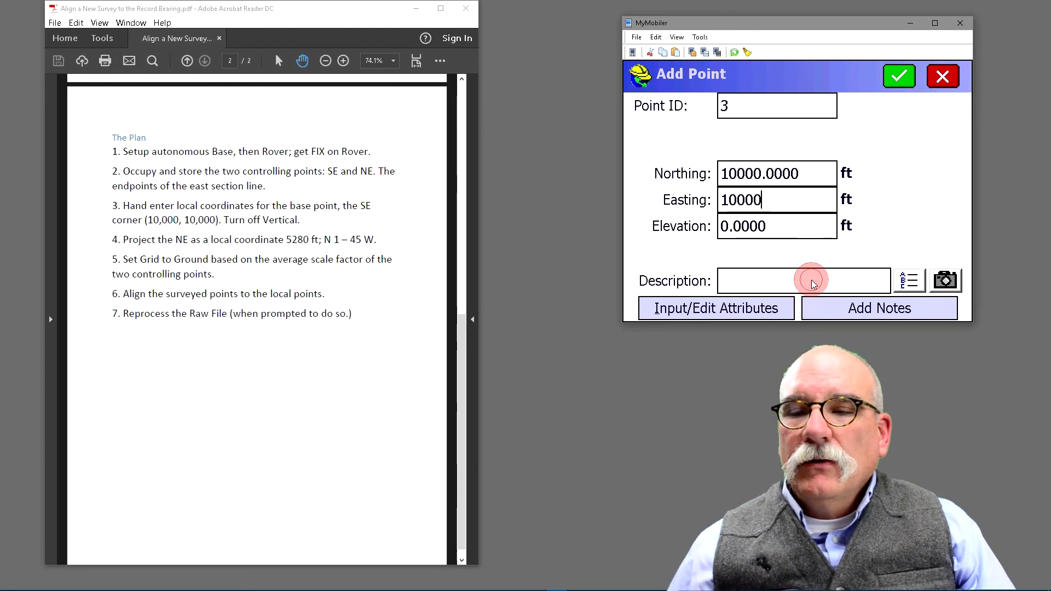
pyautogui.write('SE ')
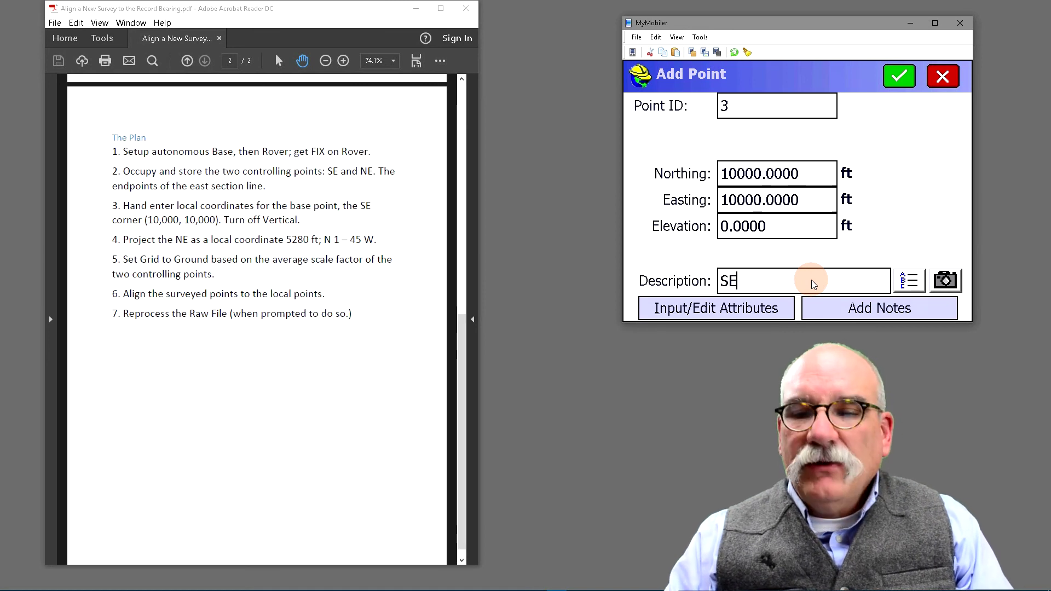
pyautogui.write('L')
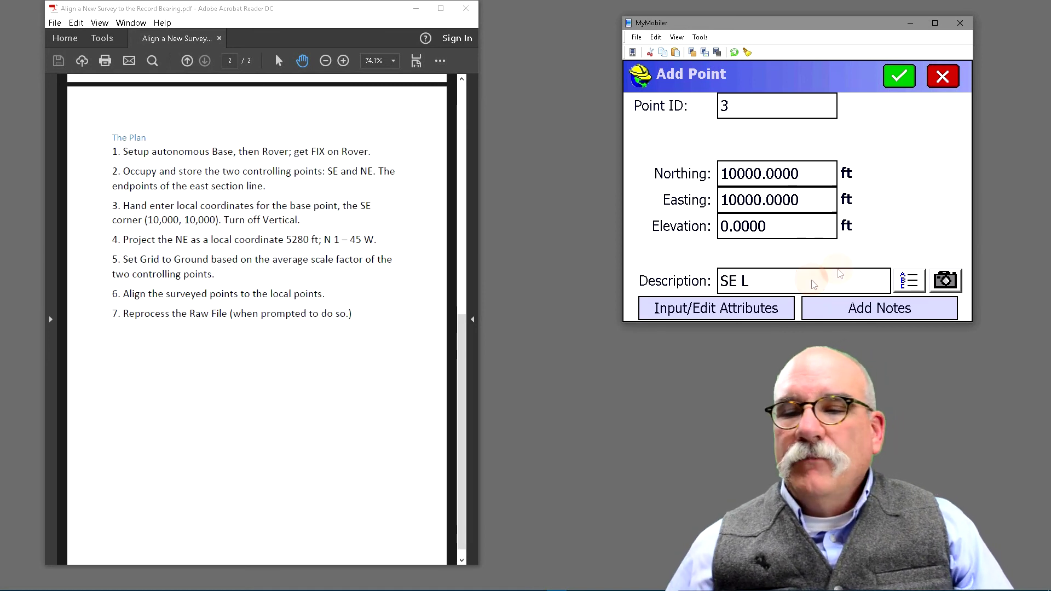
pyautogui.click(904, 80)
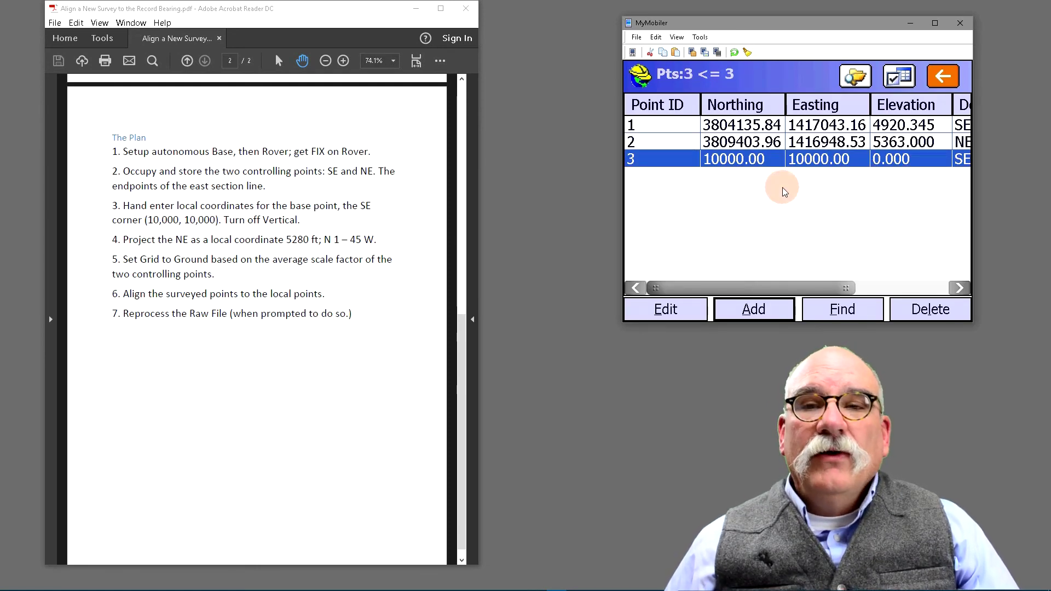
# Start a COGO Manual Traverse occupying point 3 toward new point 4, described NE L.
pyautogui.click(943, 76)
pyautogui.click(852, 115)
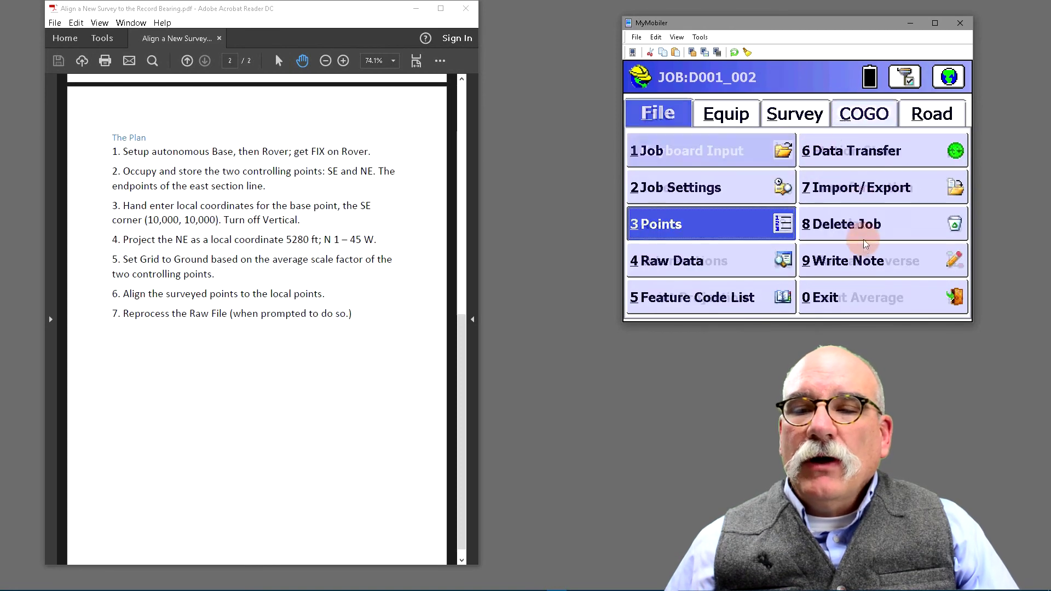
pyautogui.click(856, 260)
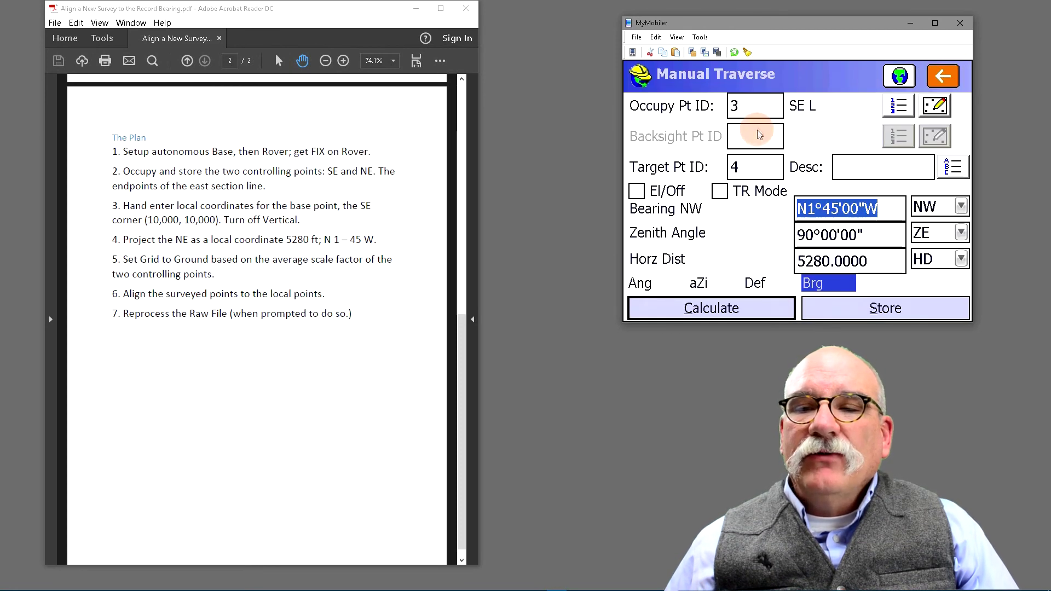
pyautogui.click(748, 109)
pyautogui.click(742, 170)
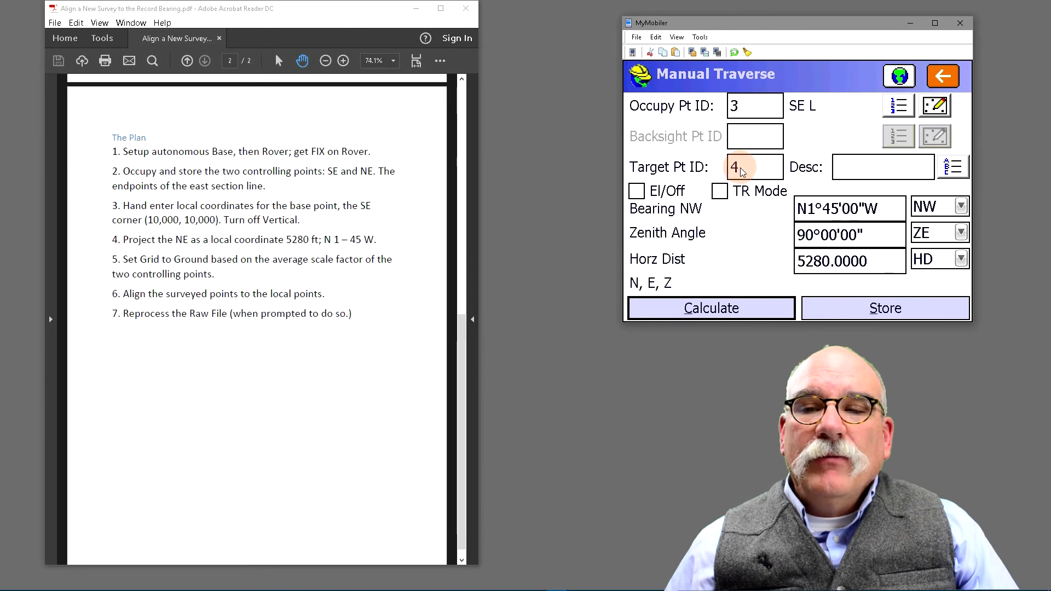
pyautogui.click(743, 173)
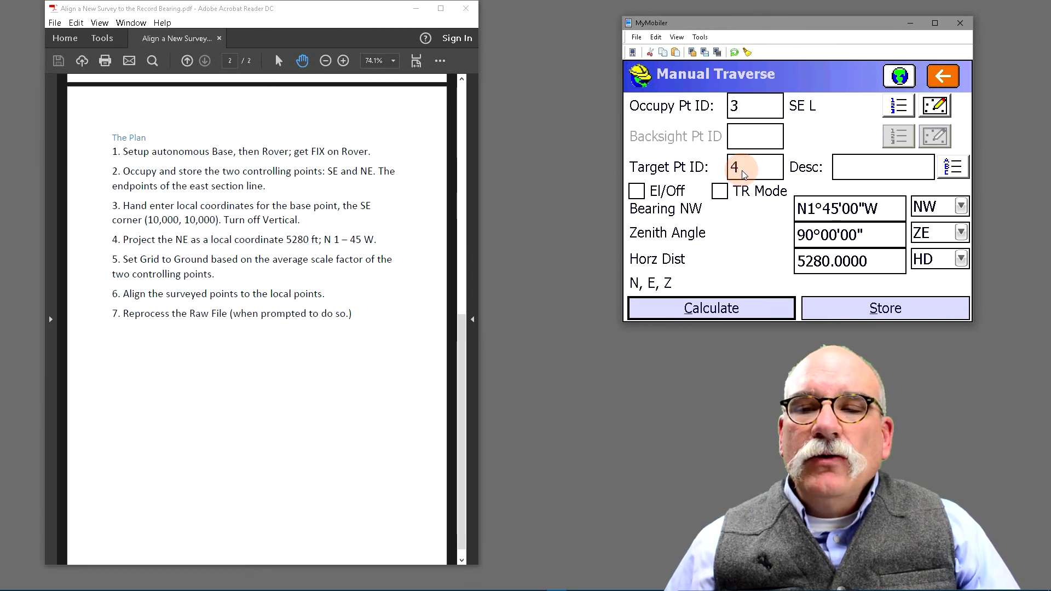
pyautogui.click(850, 167)
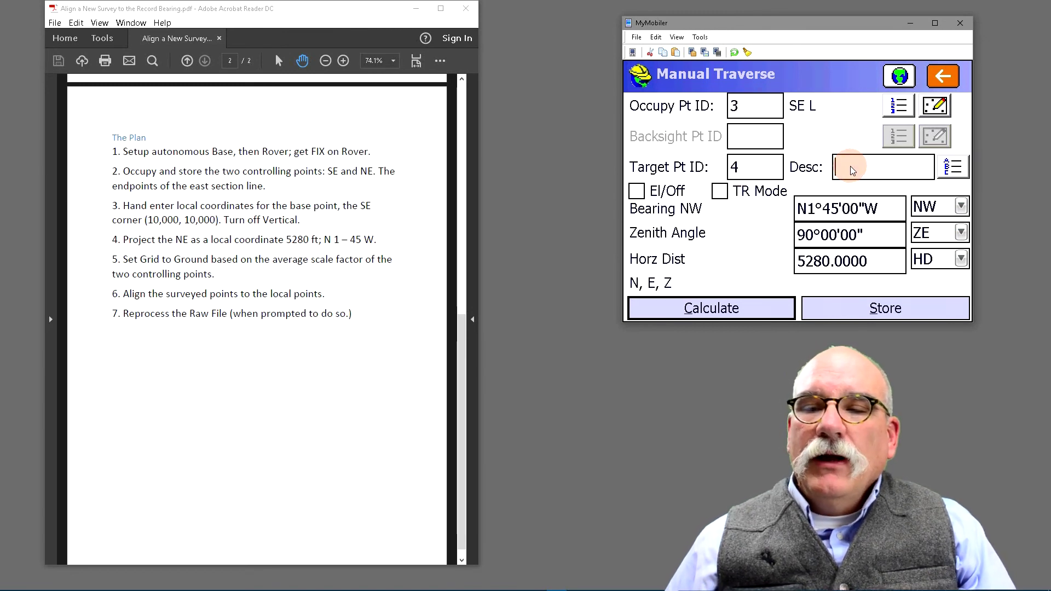
pyautogui.write('NE L')
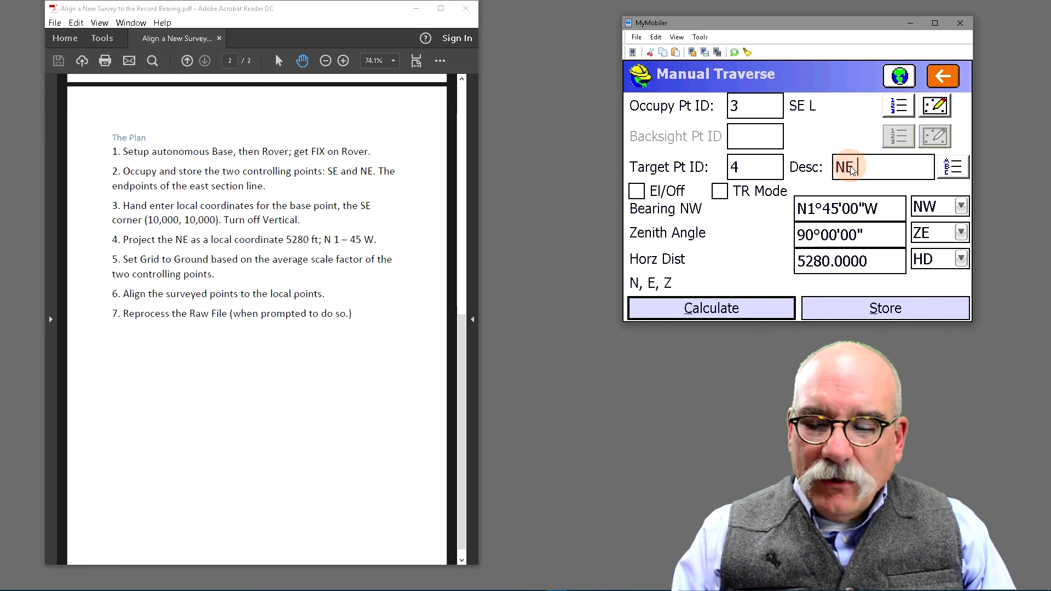
# Traverse N1°45'00"W for 5280 ft, calculate, and store point 4.
pyautogui.click(823, 213)
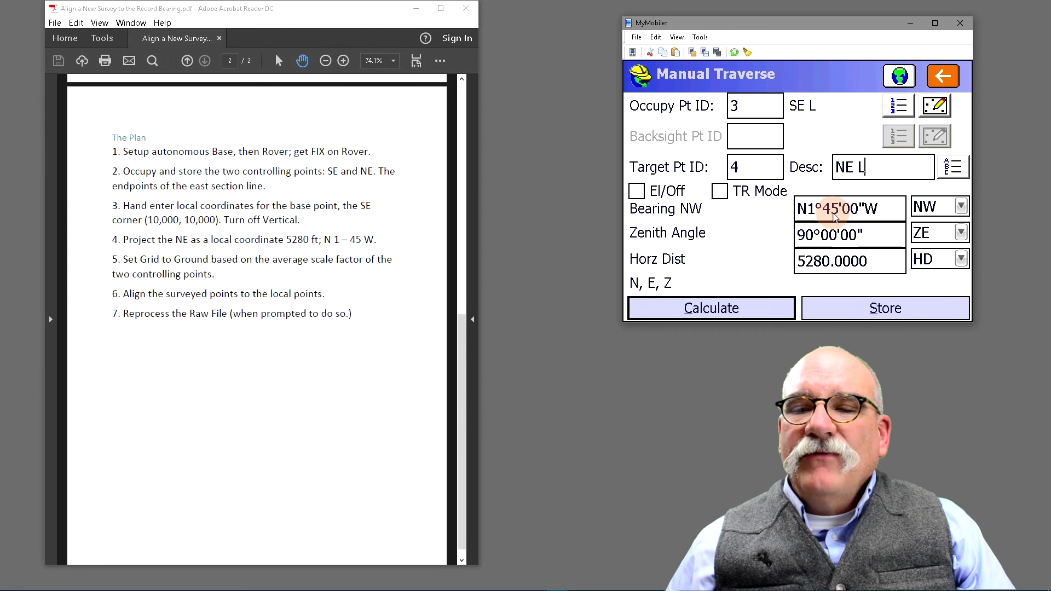
pyautogui.click(789, 261)
pyautogui.click(758, 312)
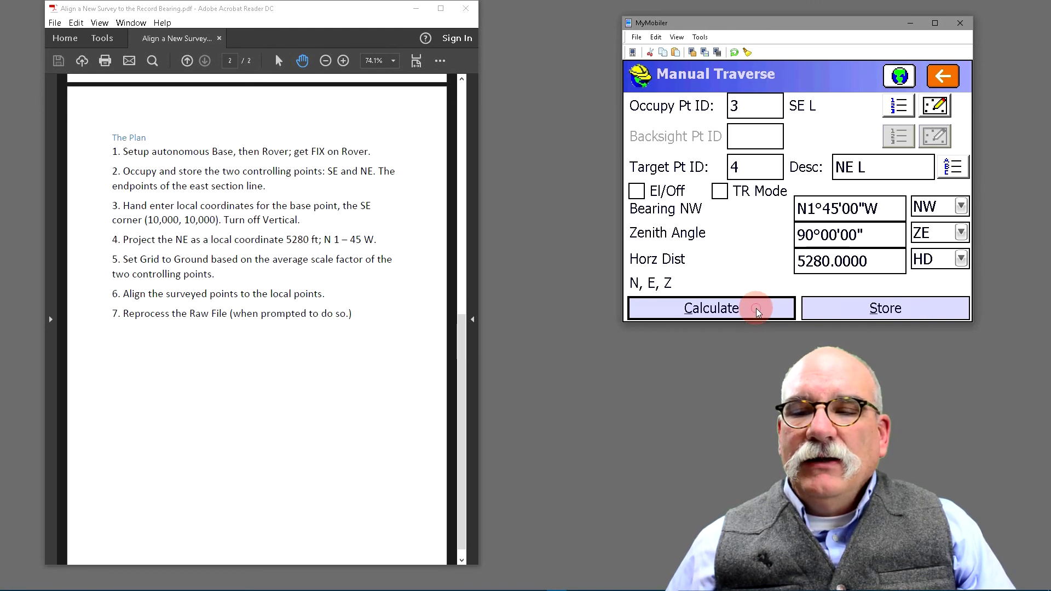
pyautogui.click(846, 312)
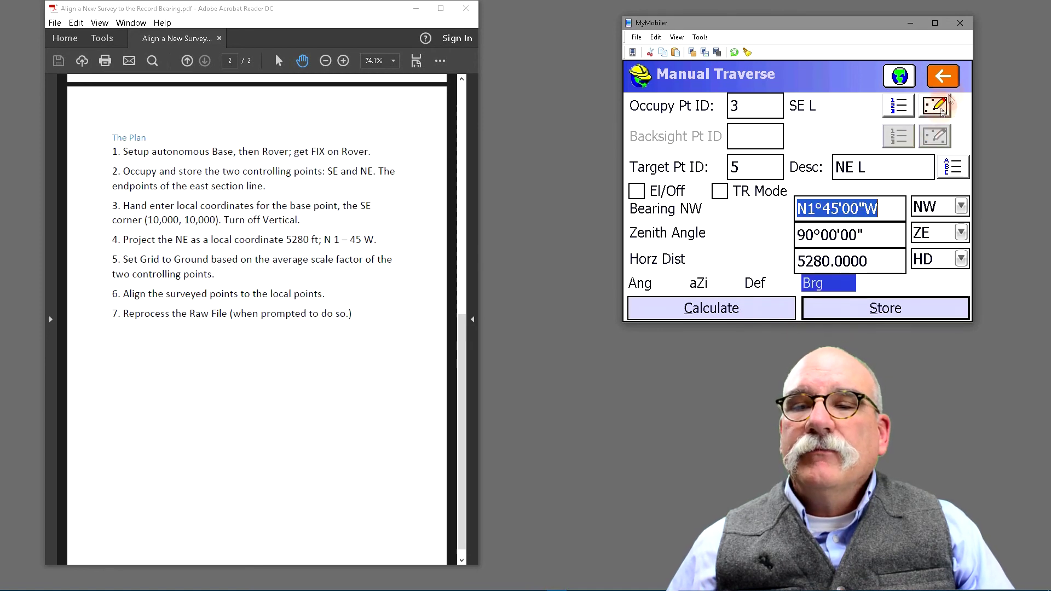
pyautogui.click(942, 76)
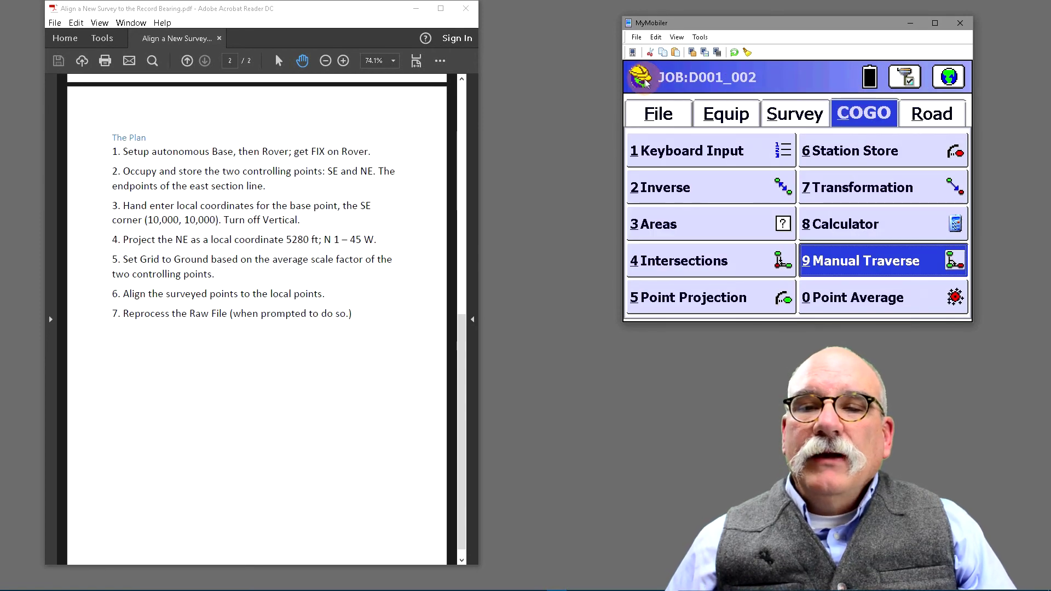
pyautogui.click(642, 80)
pyautogui.click(688, 149)
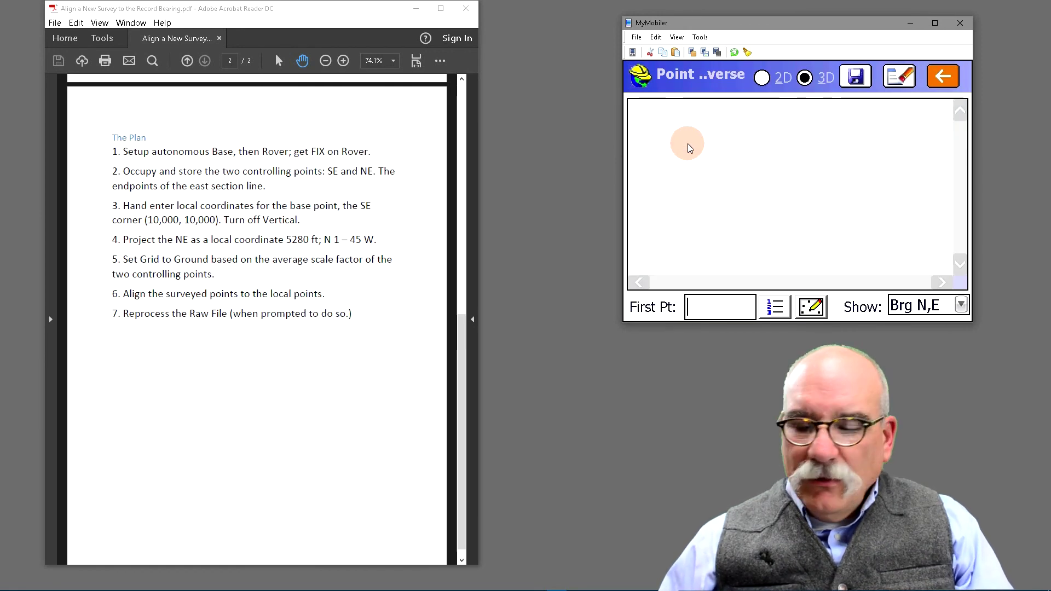
pyautogui.write('3')
pyautogui.press('Return')
pyautogui.press('Return')
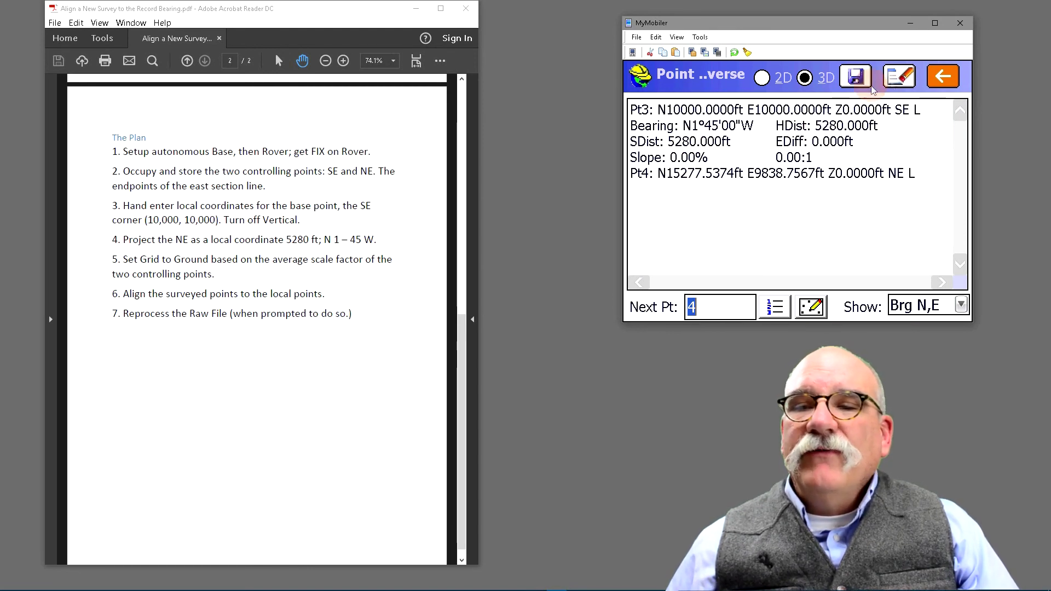
pyautogui.click(941, 76)
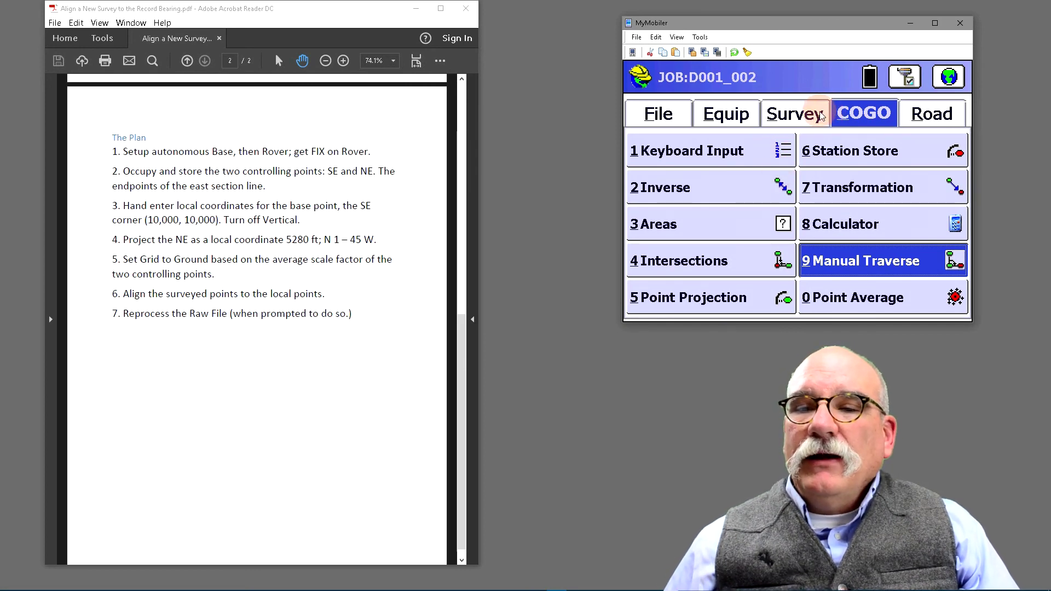
# Check Use Grid to Ground on the Localization GPS tab and open the scale calculator's Method list.
pyautogui.click(745, 118)
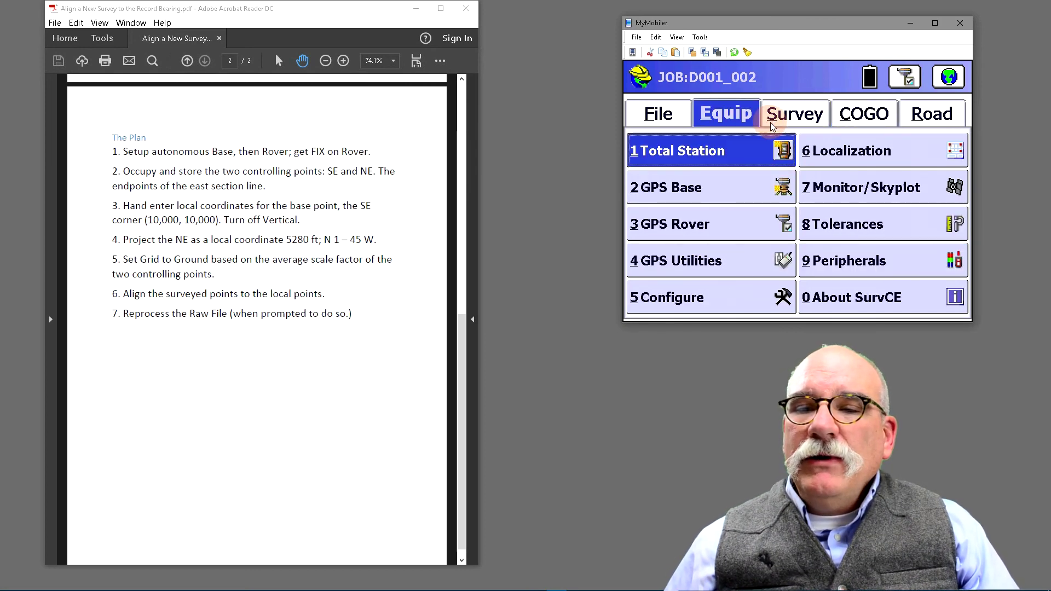
pyautogui.click(825, 153)
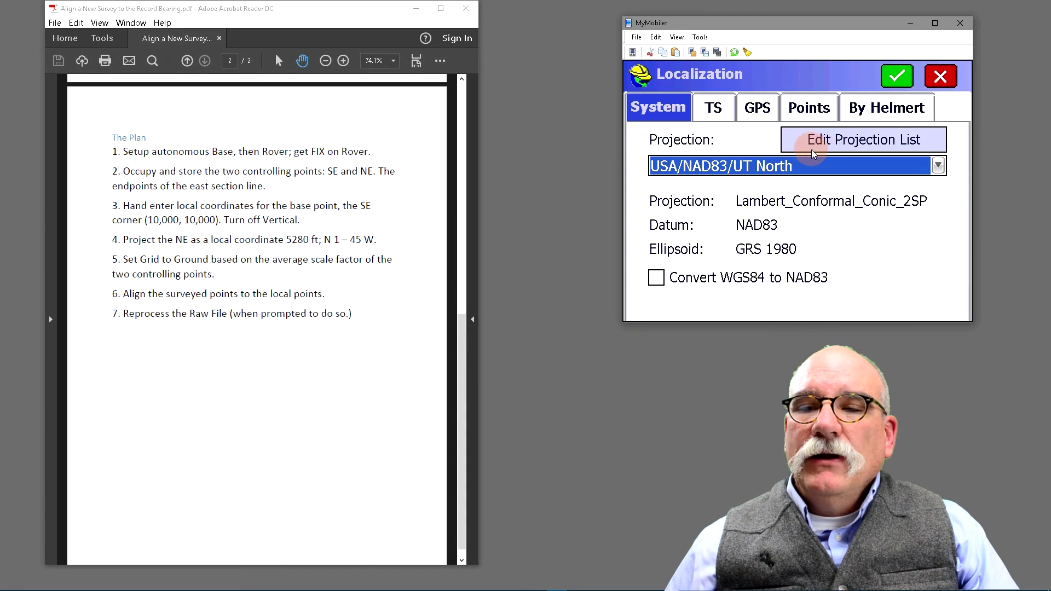
pyautogui.click(749, 112)
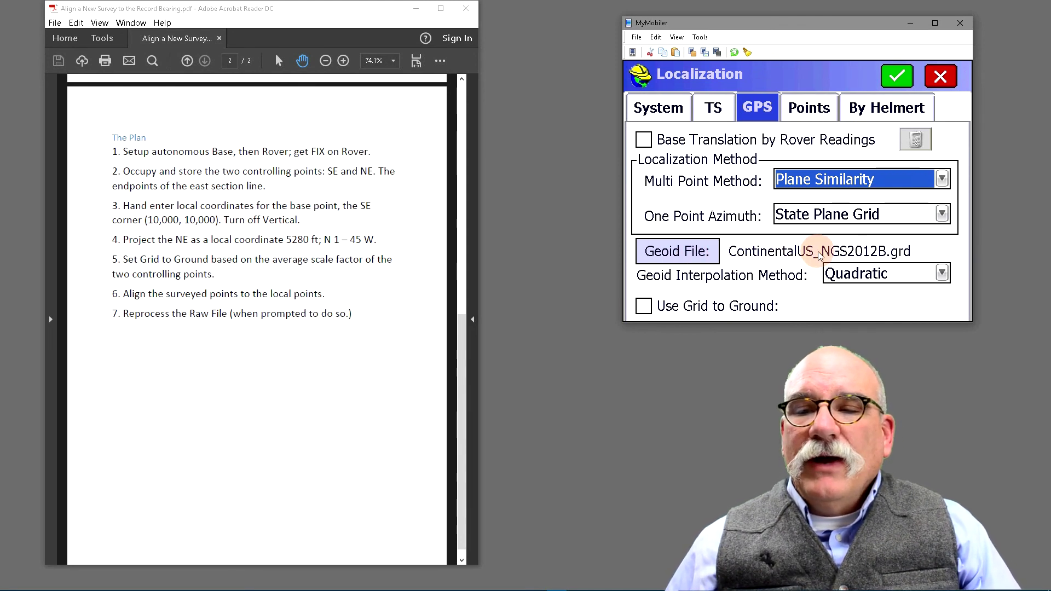
pyautogui.click(644, 306)
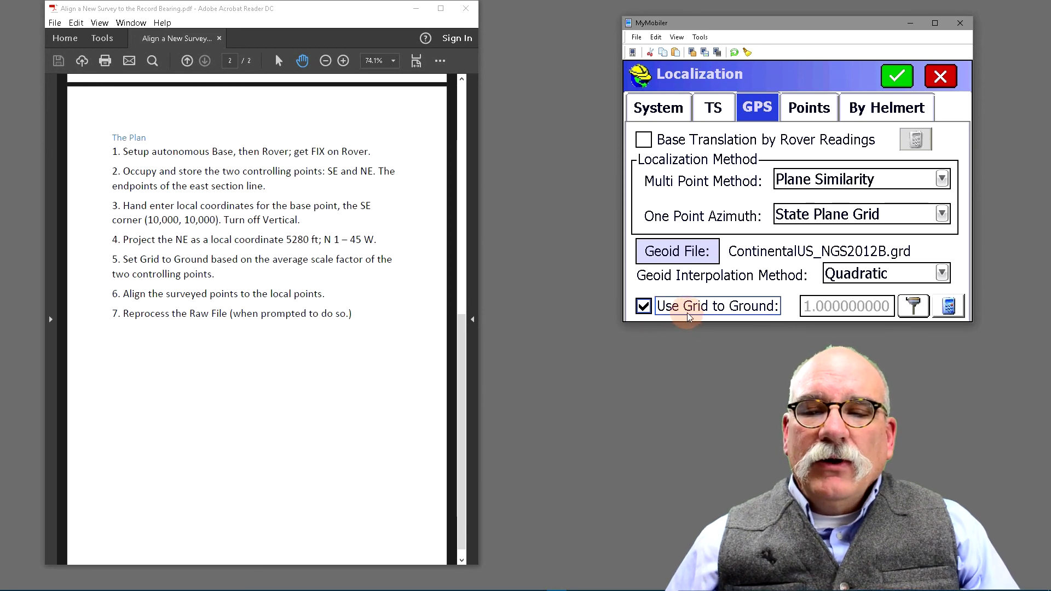
pyautogui.click(949, 308)
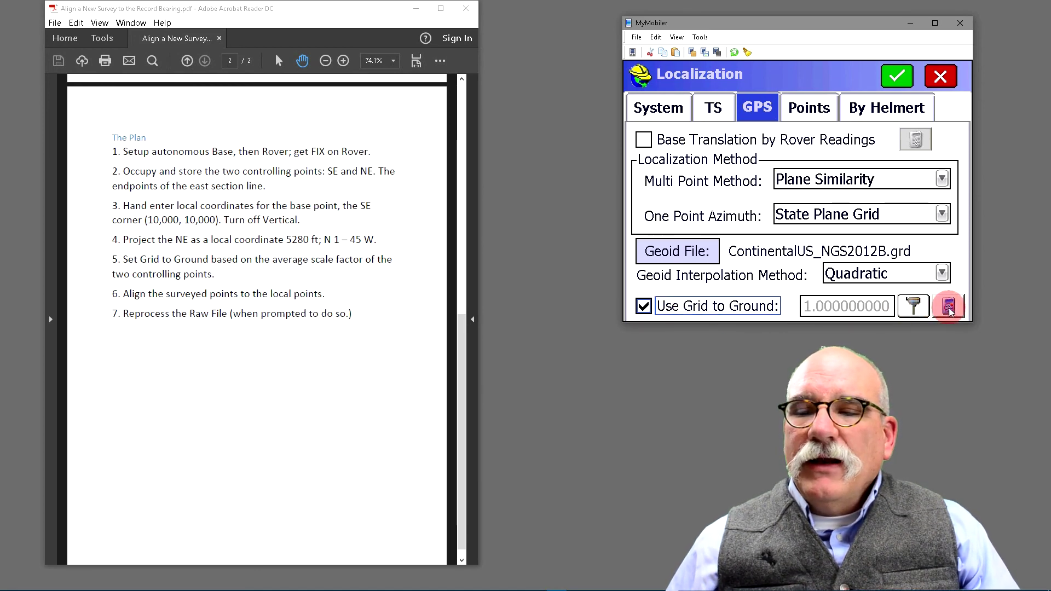
pyautogui.click(860, 115)
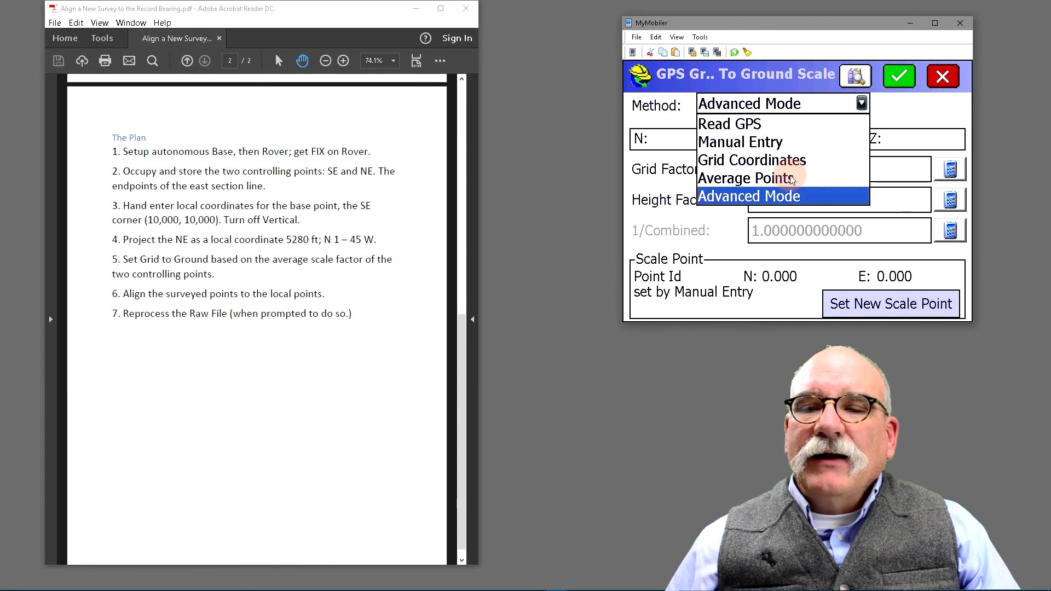
# Use Average Points on points 1,2 to get a combined factor of 1.000245090026.
pyautogui.click(791, 180)
pyautogui.click(887, 105)
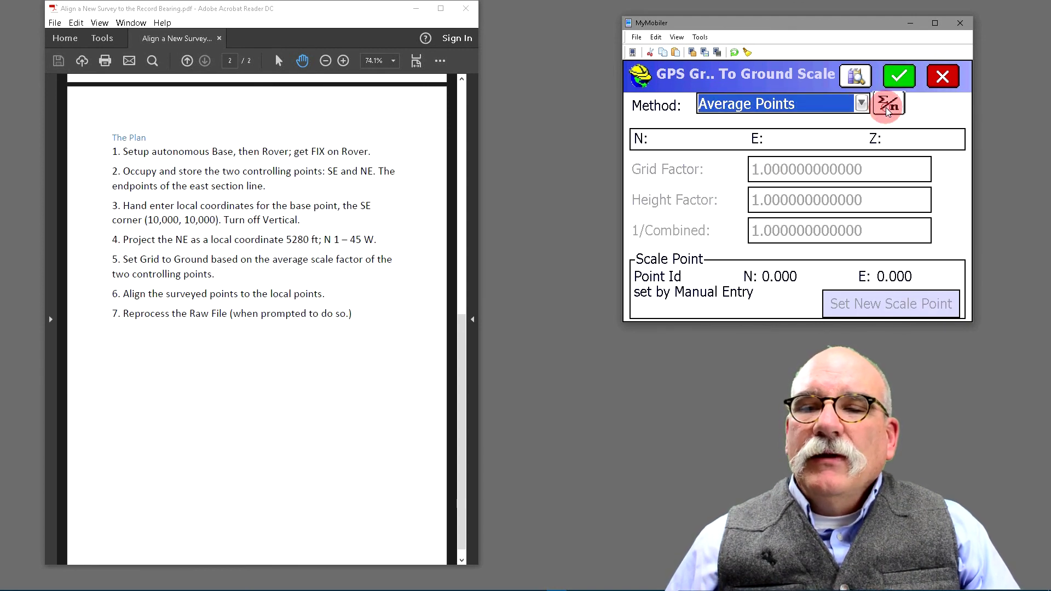
pyautogui.click(763, 210)
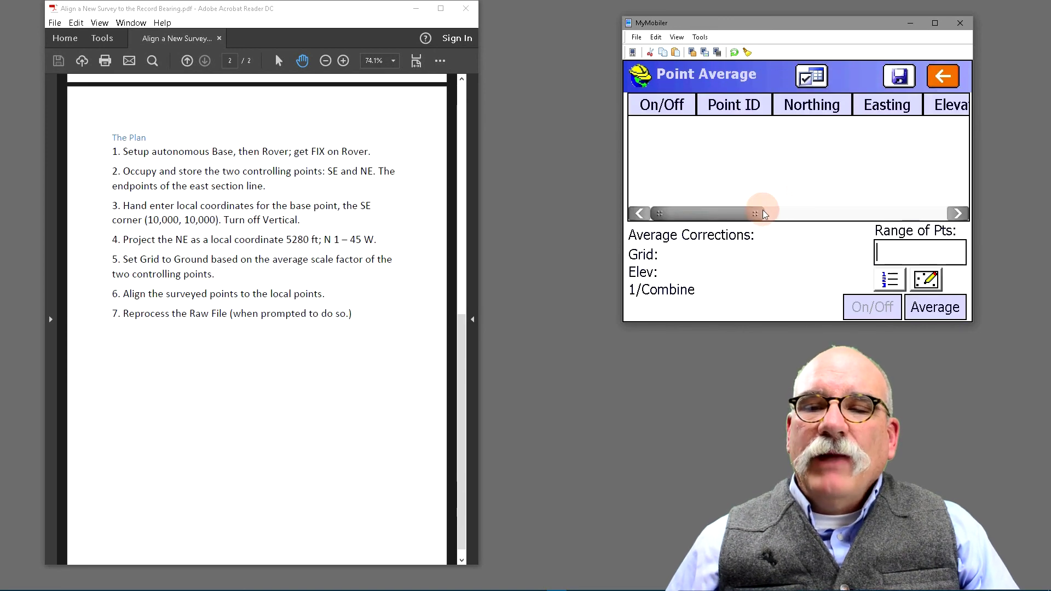
pyautogui.click(887, 252)
pyautogui.write('1')
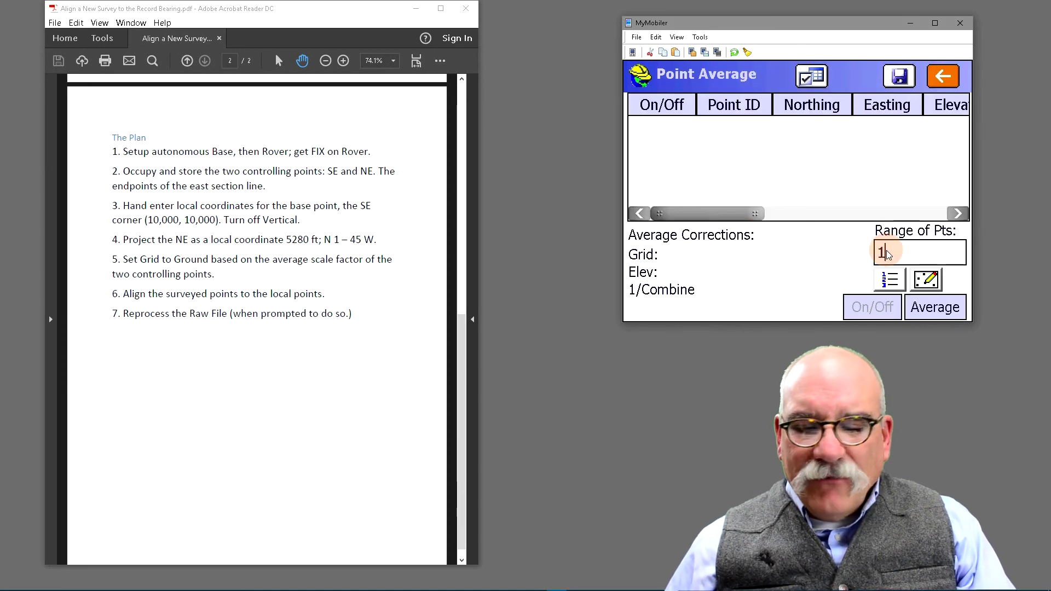
pyautogui.write(',2')
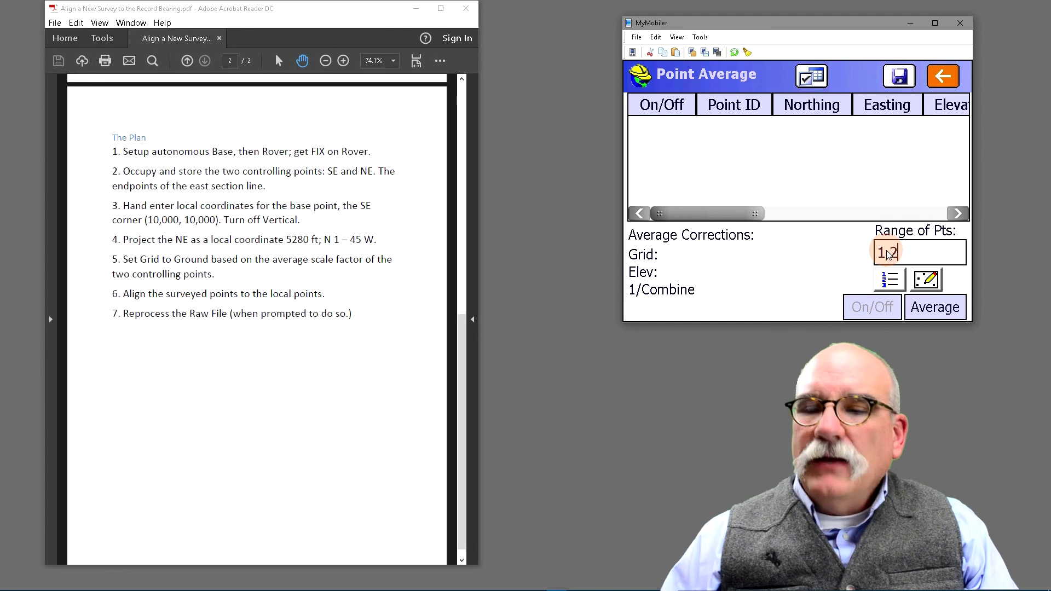
pyautogui.click(932, 312)
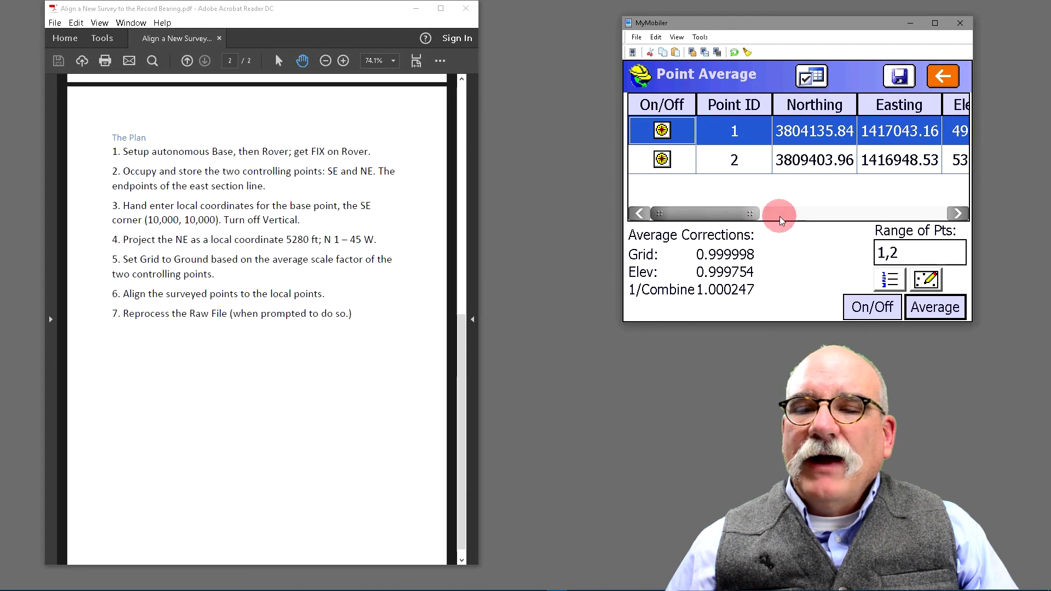
pyautogui.click(804, 213)
pyautogui.moveTo(851, 219); pyautogui.dragTo(889, 217)
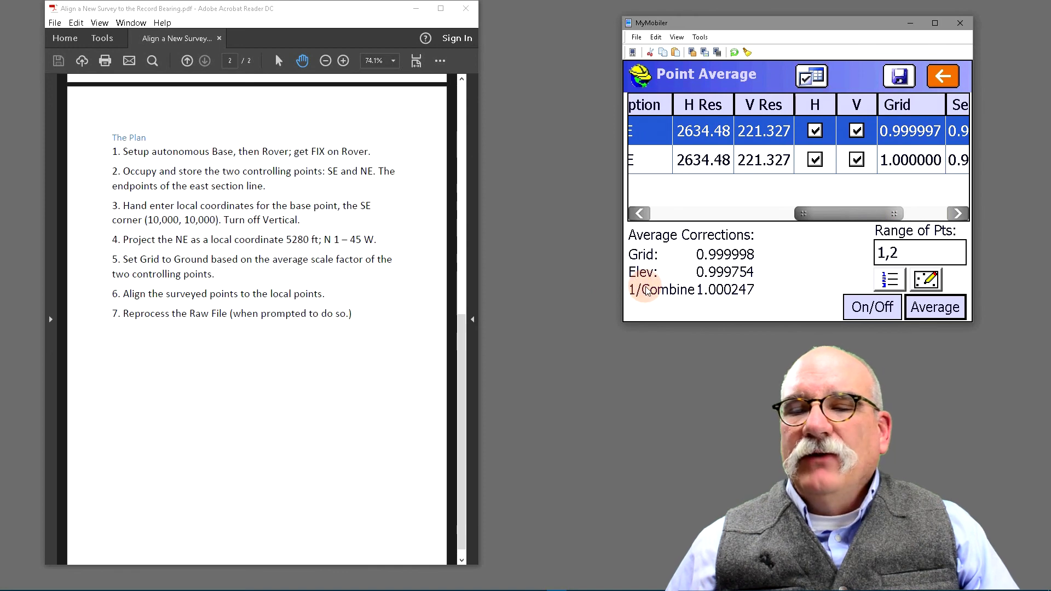
pyautogui.click(943, 75)
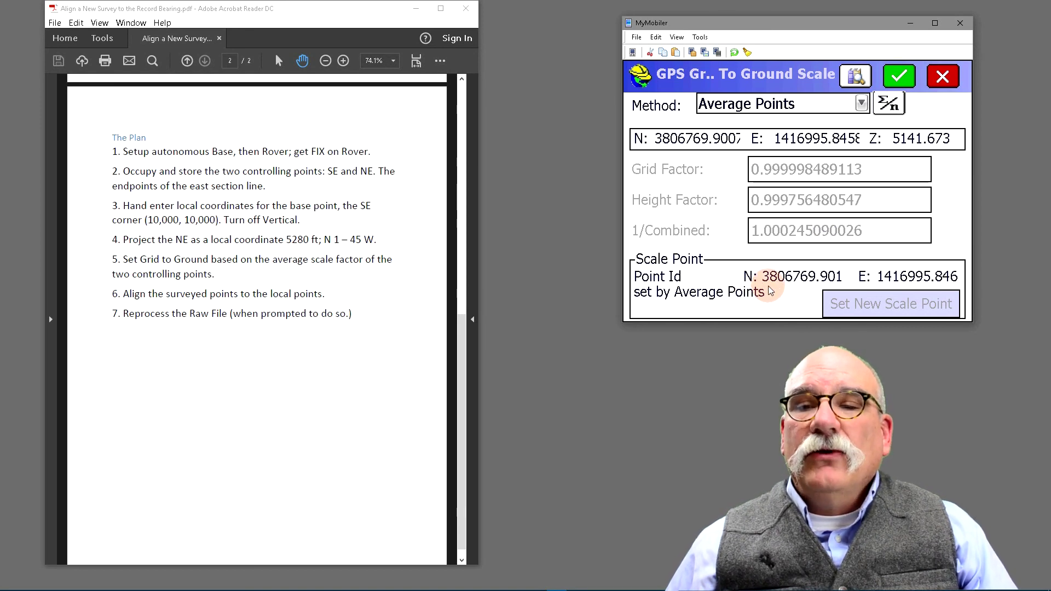
pyautogui.click(862, 105)
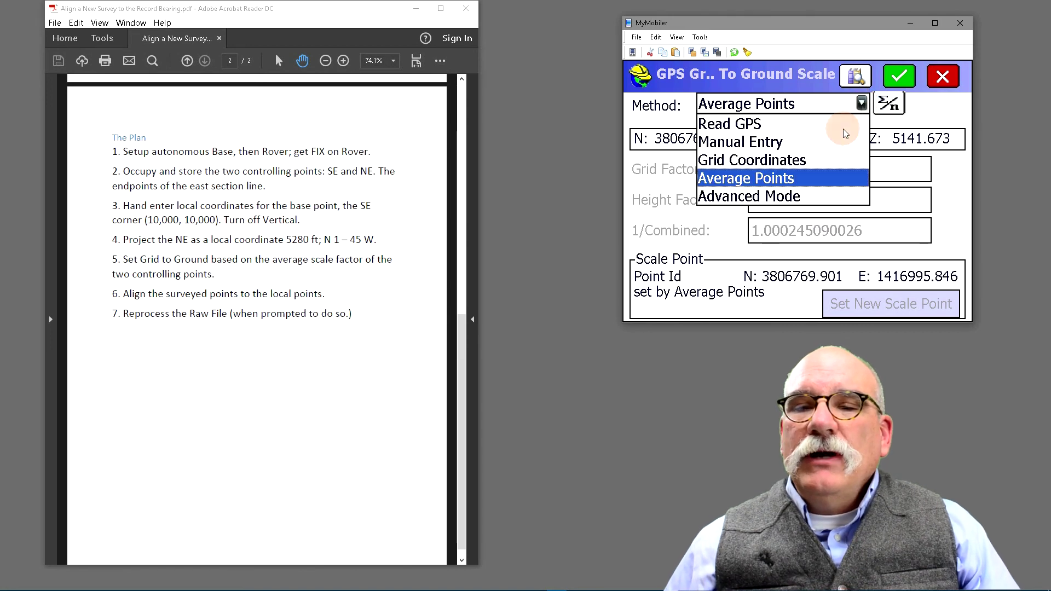
# Switch to Advanced Mode, set point 3 (10000, 10000) as the grid-coordinate scale point, and apply.
pyautogui.click(782, 197)
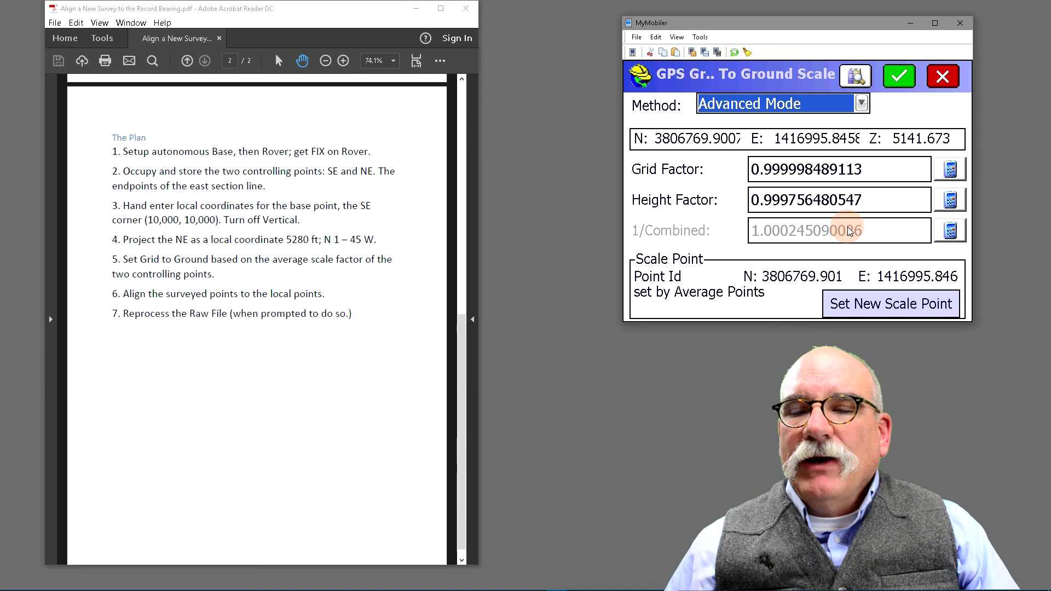
pyautogui.click(873, 307)
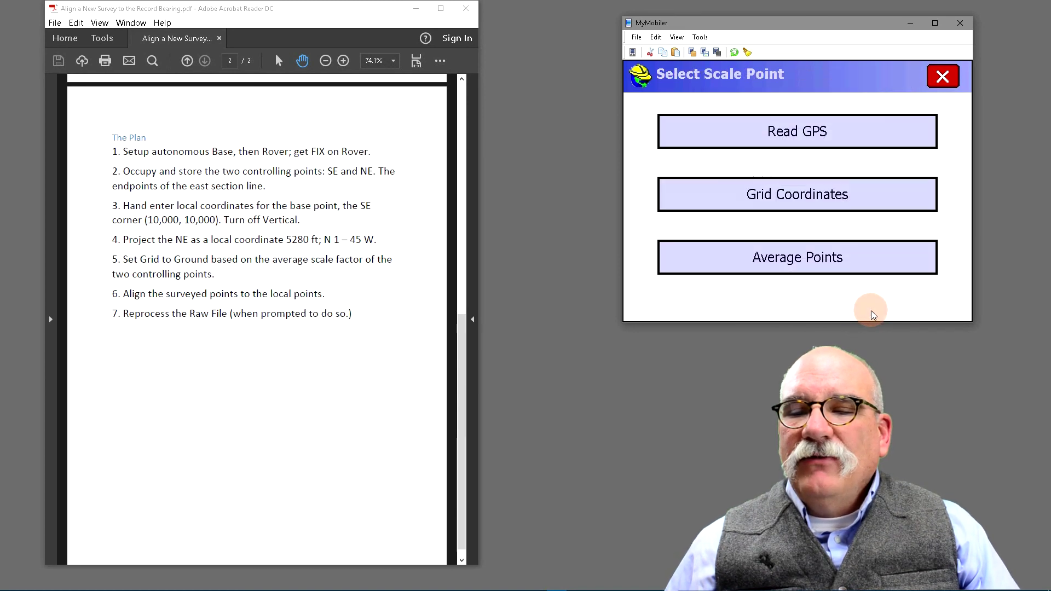
pyautogui.click(827, 201)
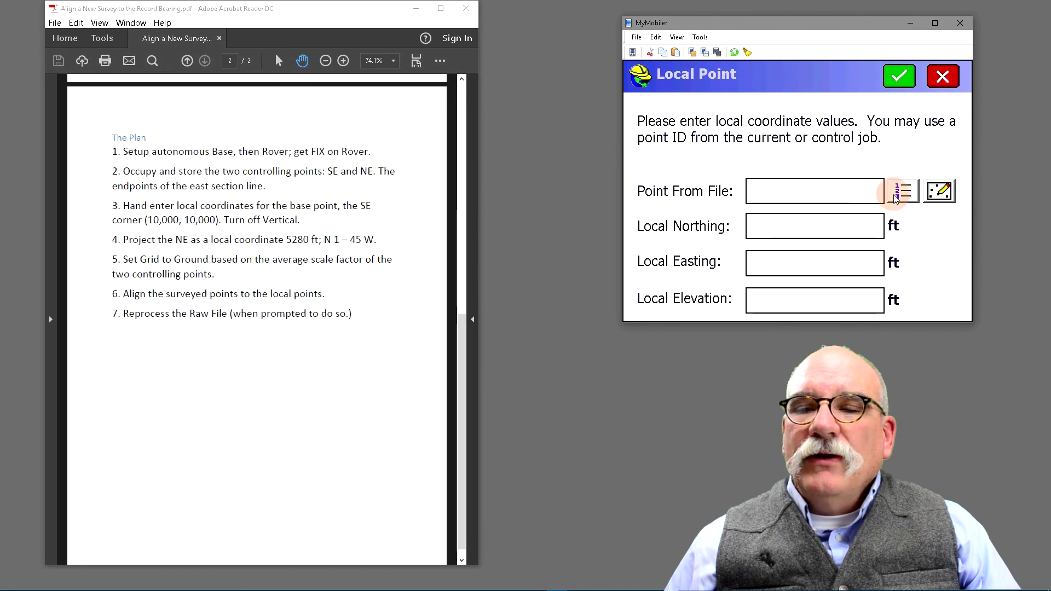
pyautogui.click(785, 233)
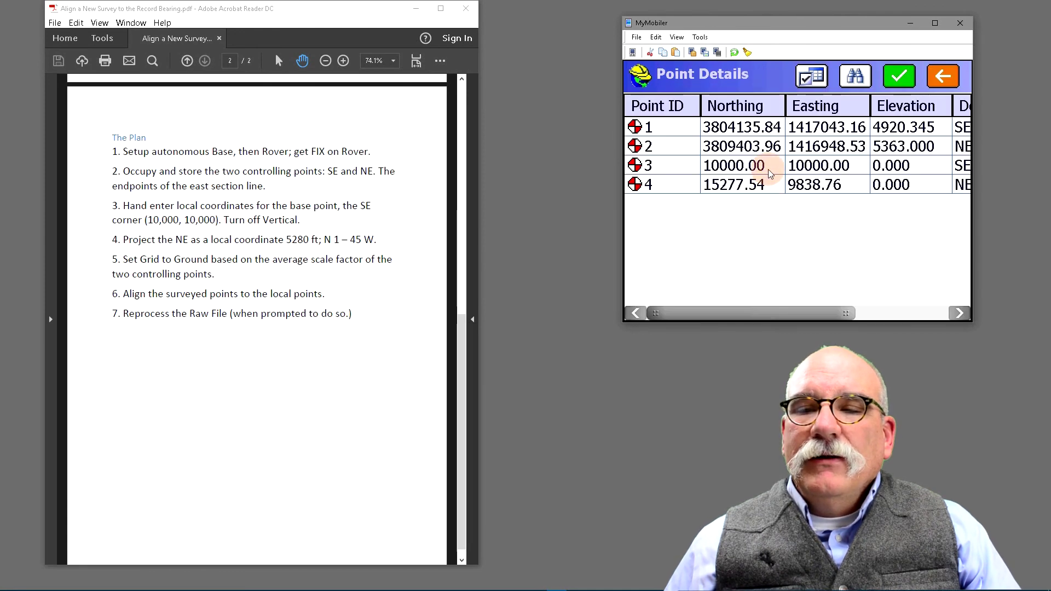
pyautogui.click(772, 165)
pyautogui.click(899, 76)
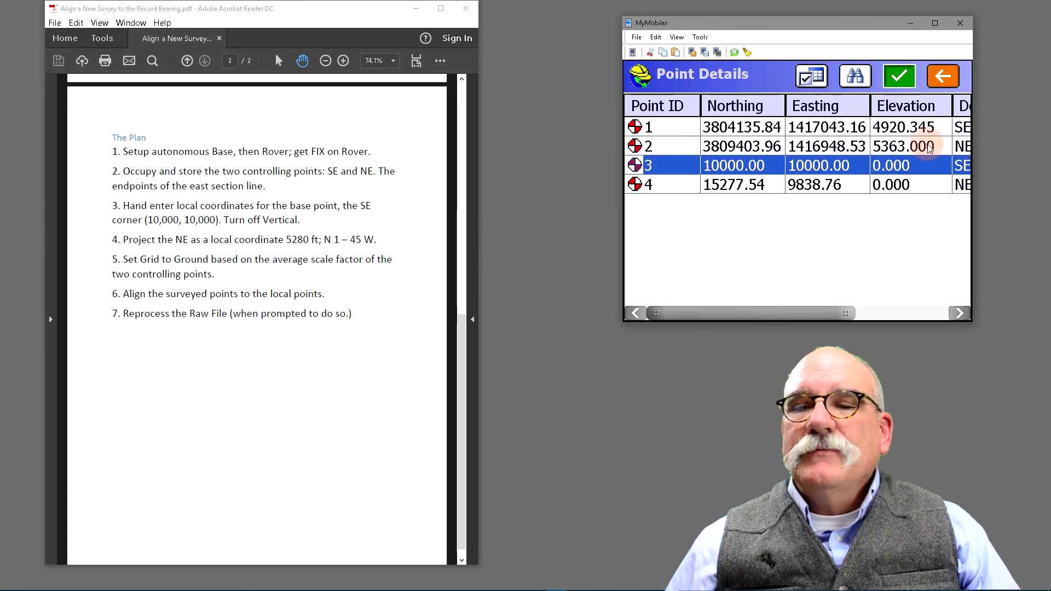
pyautogui.click(899, 76)
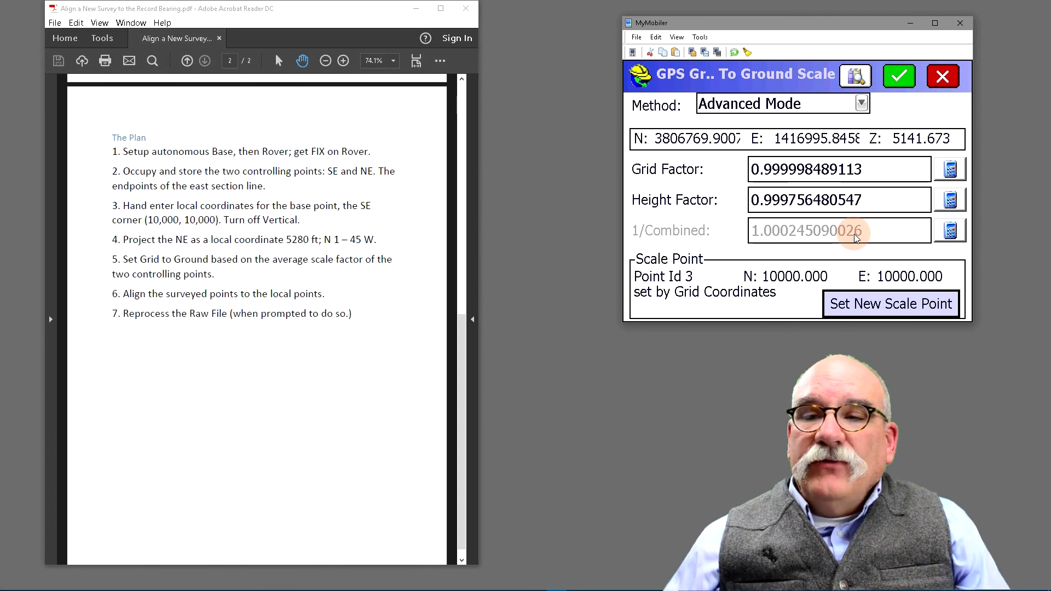
pyautogui.click(898, 80)
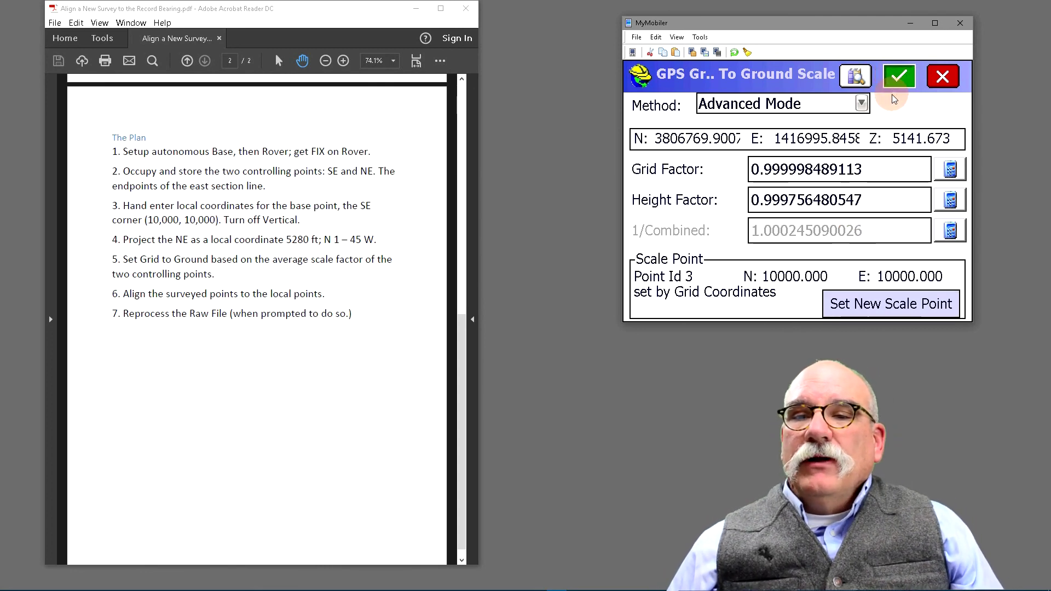
# On the Localization Points tab, pair local point 3 (10000, 10000, elevation 0) with raw-file point 1.
pyautogui.click(925, 137)
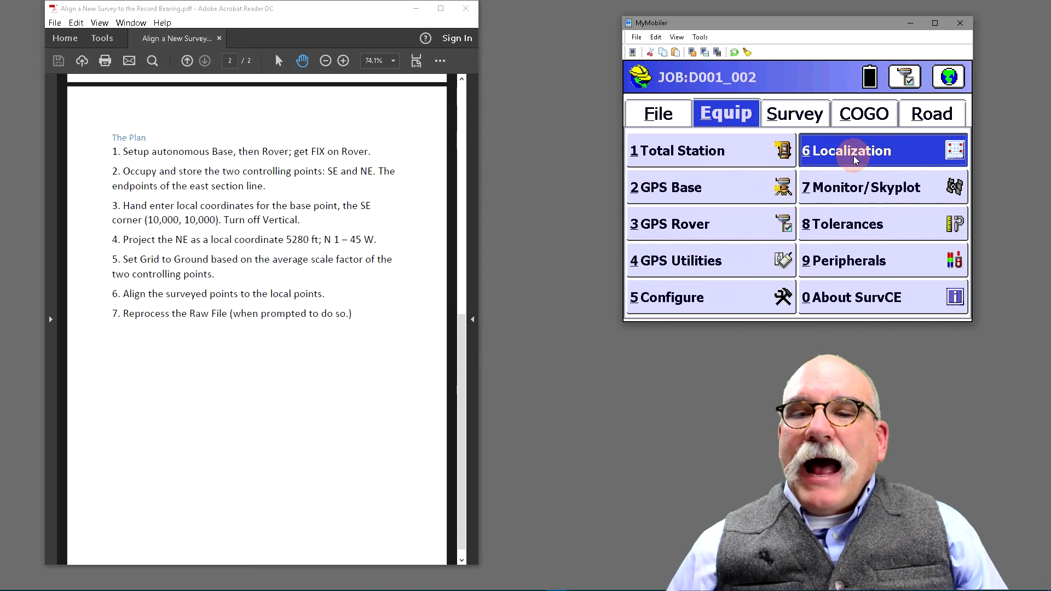
pyautogui.click(854, 157)
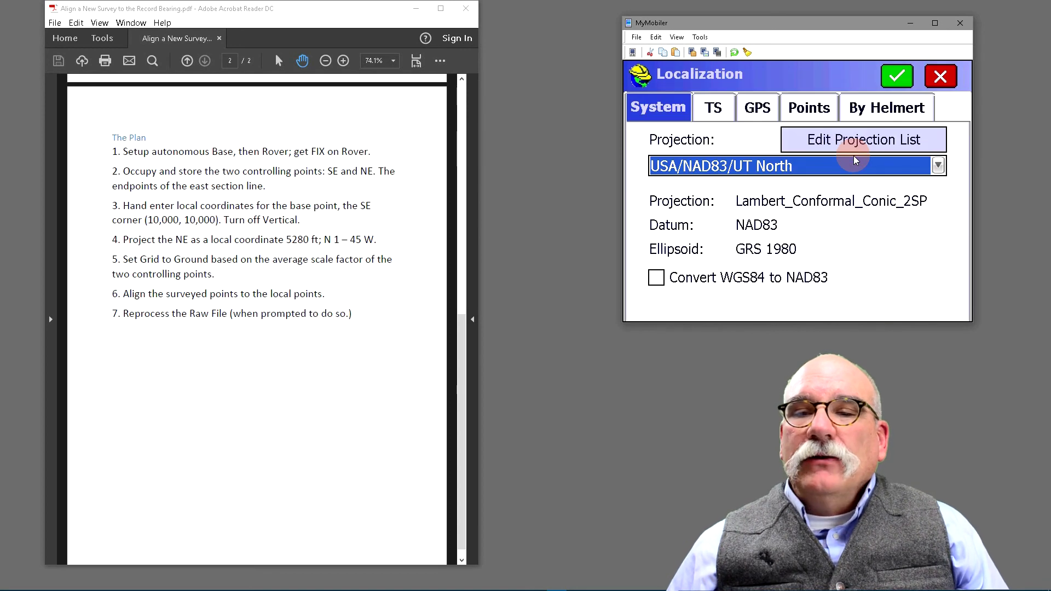
pyautogui.click(794, 111)
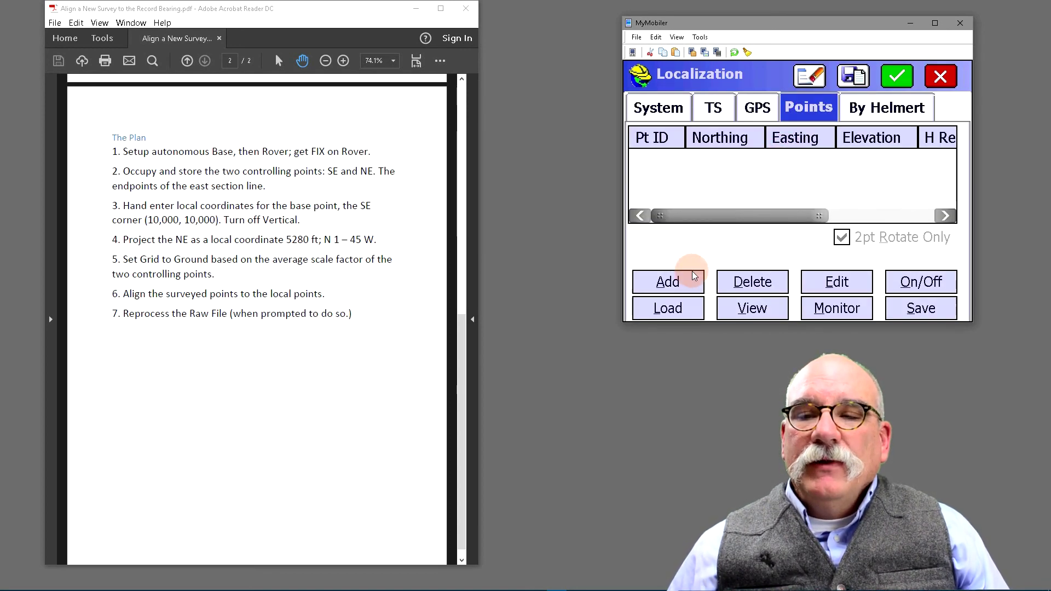
pyautogui.click(691, 281)
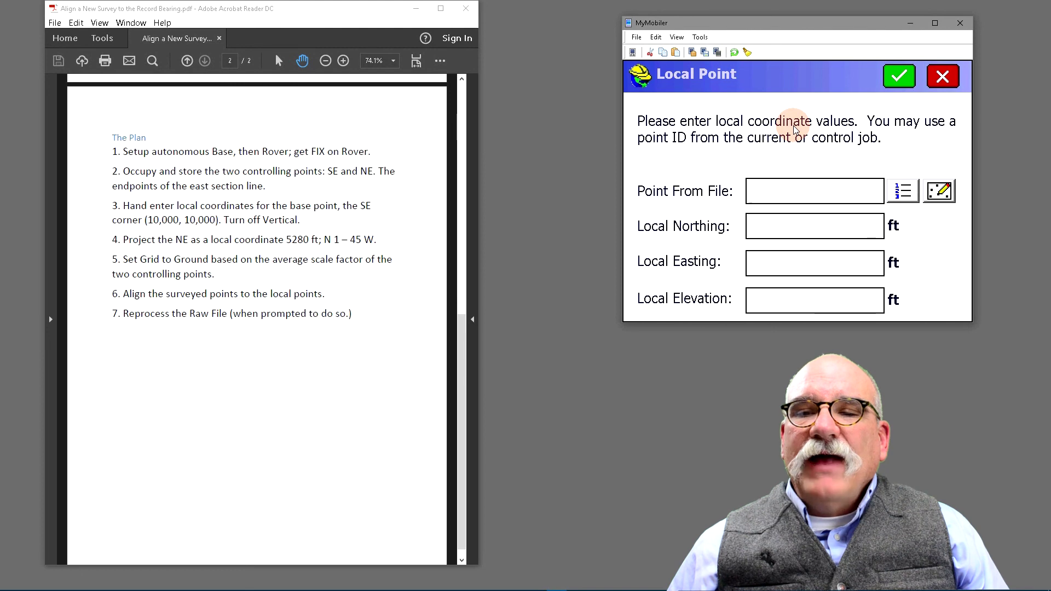
pyautogui.write('3')
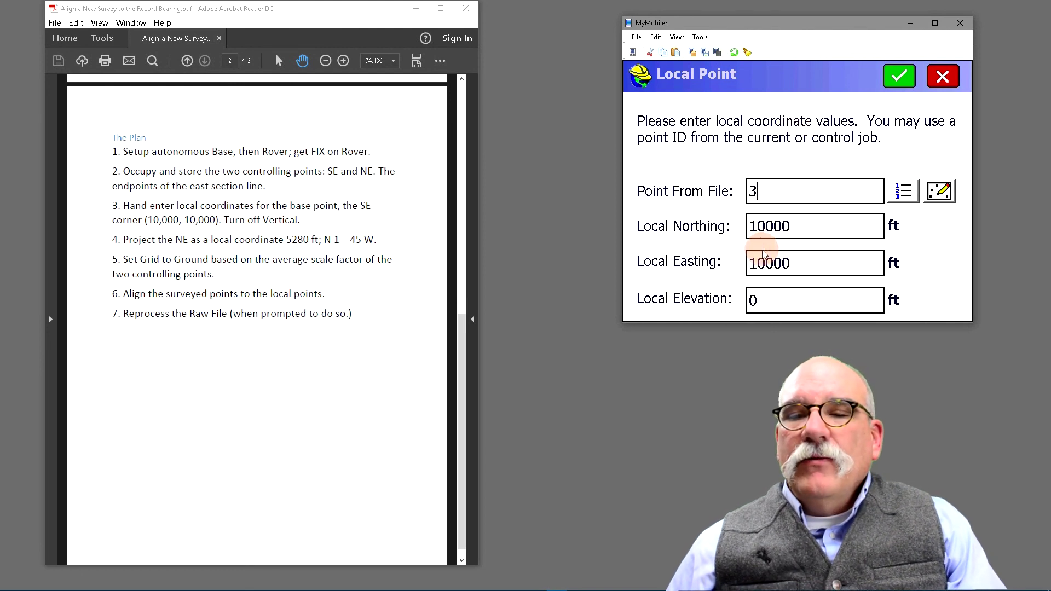
pyautogui.click(897, 83)
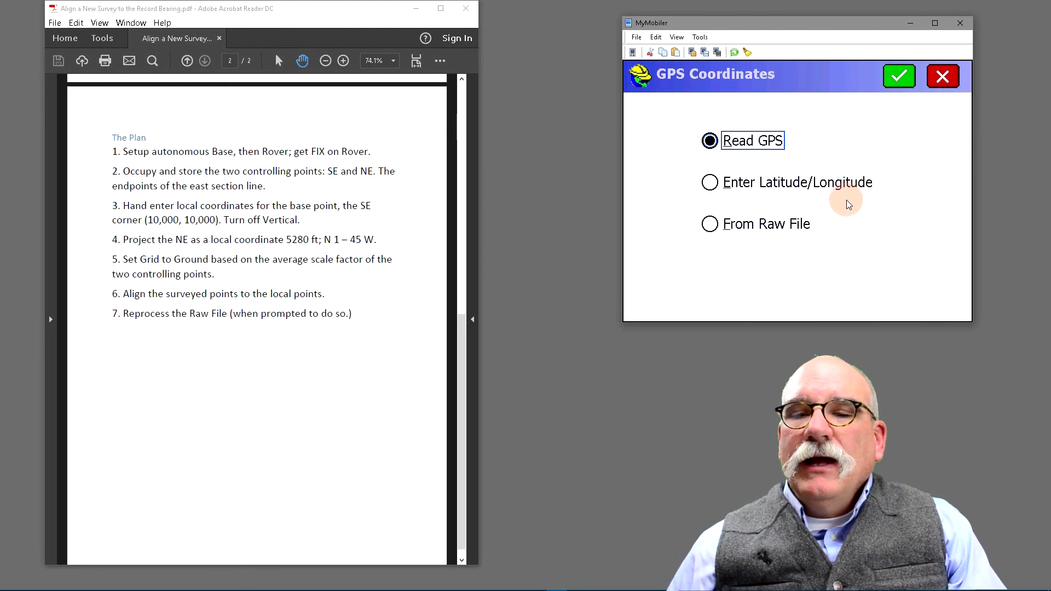
pyautogui.click(764, 224)
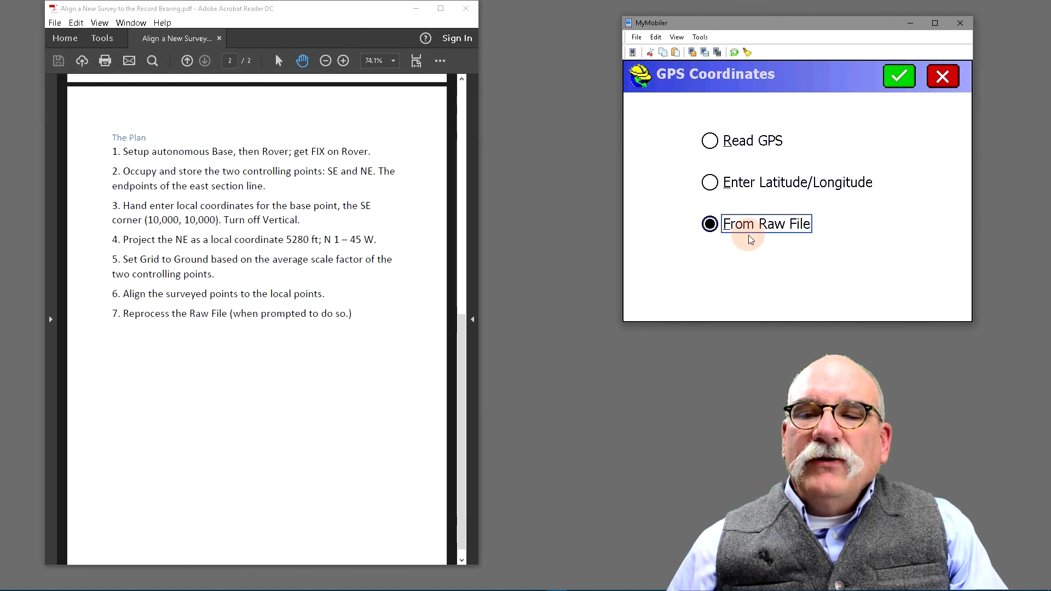
pyautogui.click(895, 84)
pyautogui.write('1')
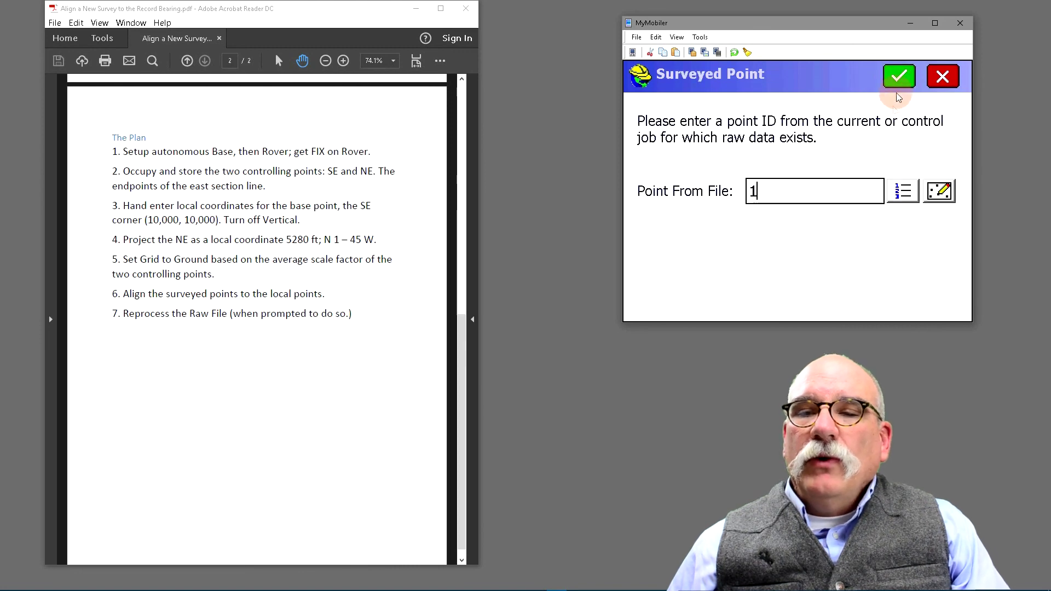
pyautogui.click(898, 78)
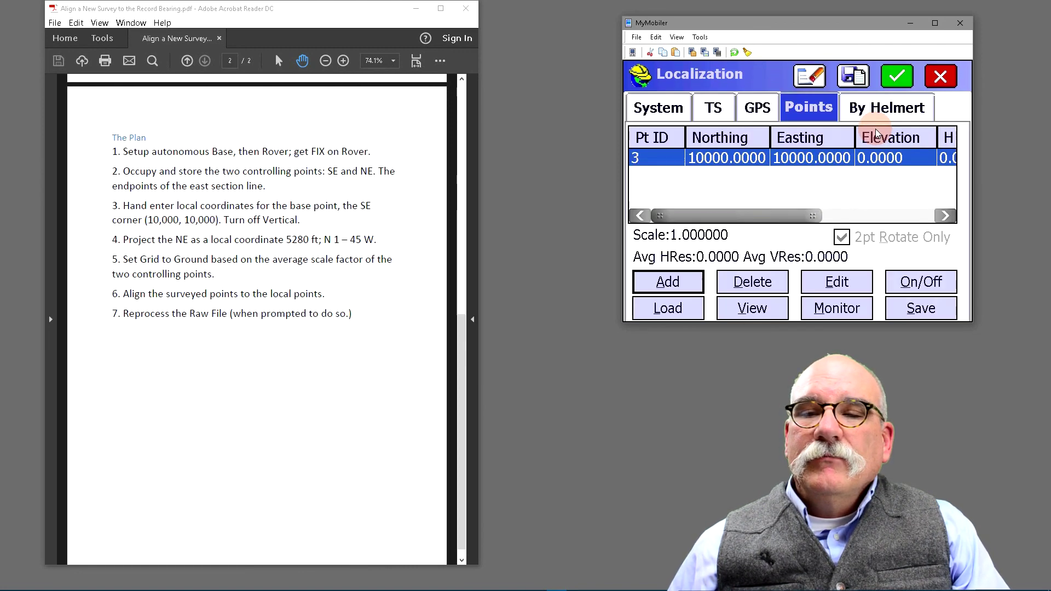
# Pair local point 4 (15277.53736, 9838.75665) with raw-file point 2.
pyautogui.click(697, 288)
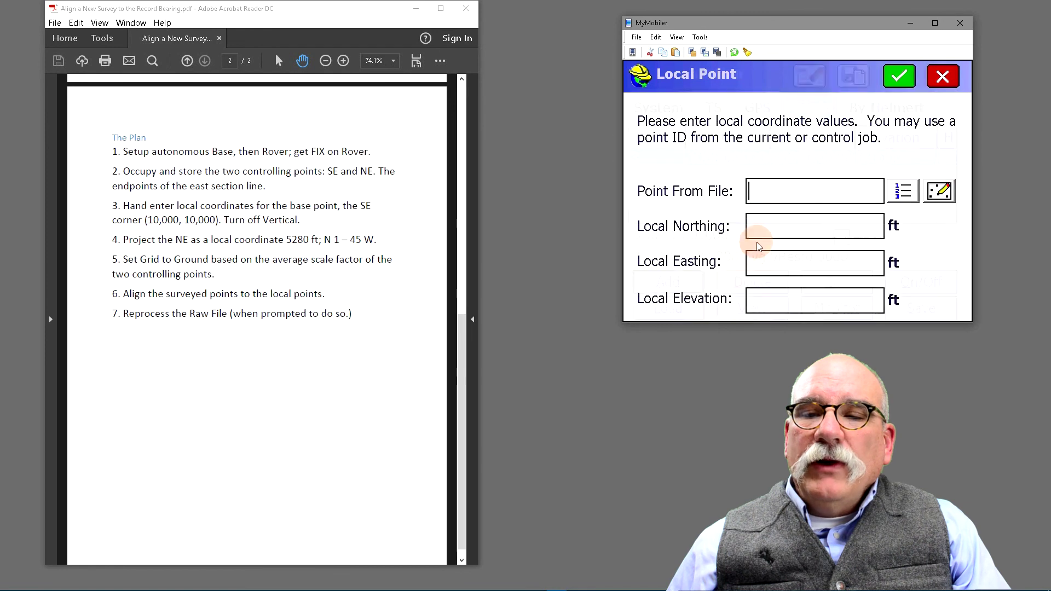
pyautogui.click(774, 196)
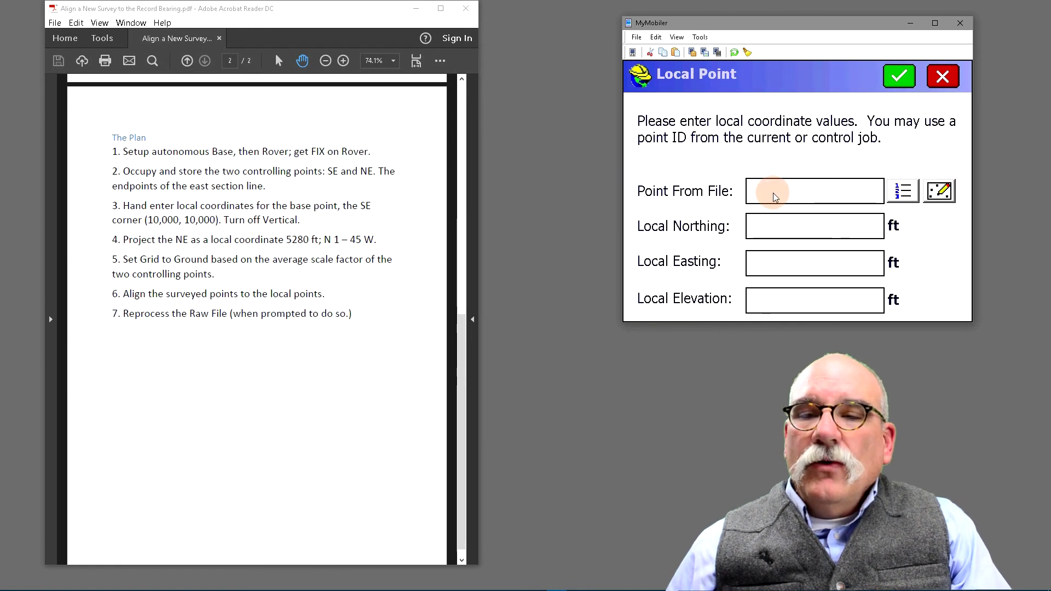
pyautogui.write('4')
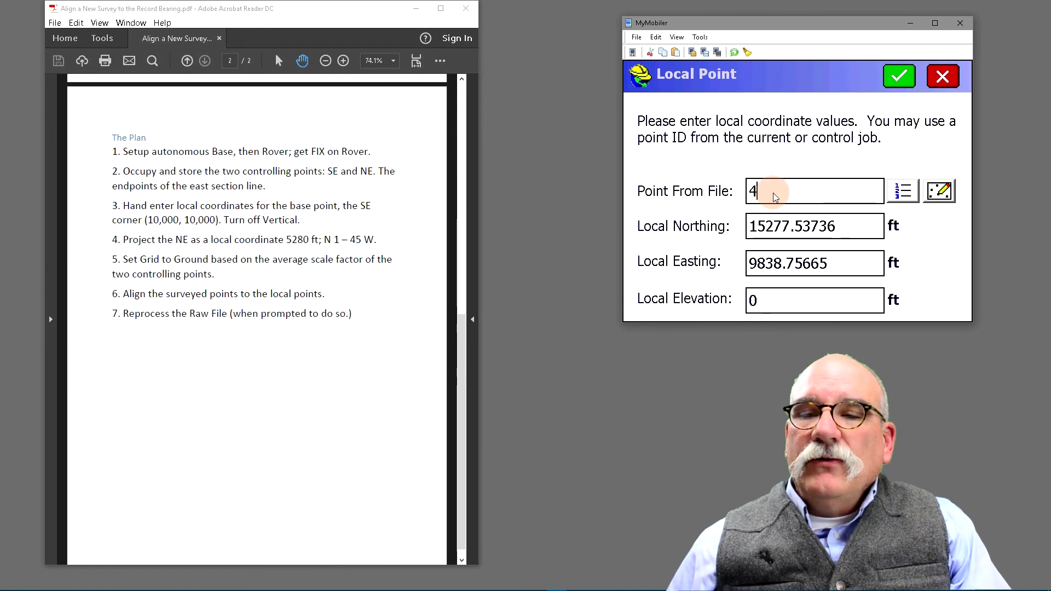
pyautogui.click(898, 80)
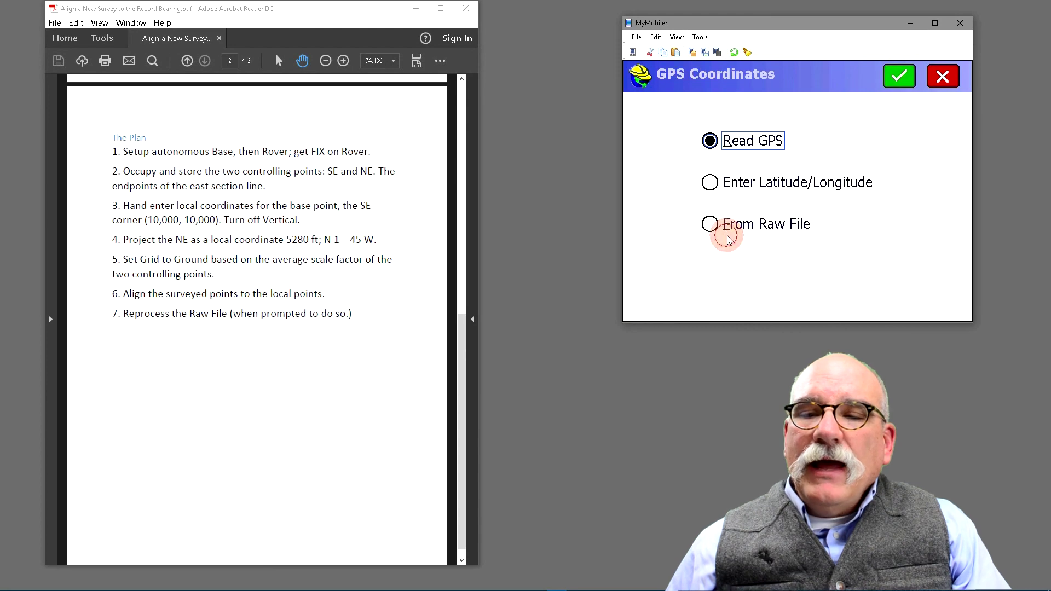
pyautogui.click(734, 225)
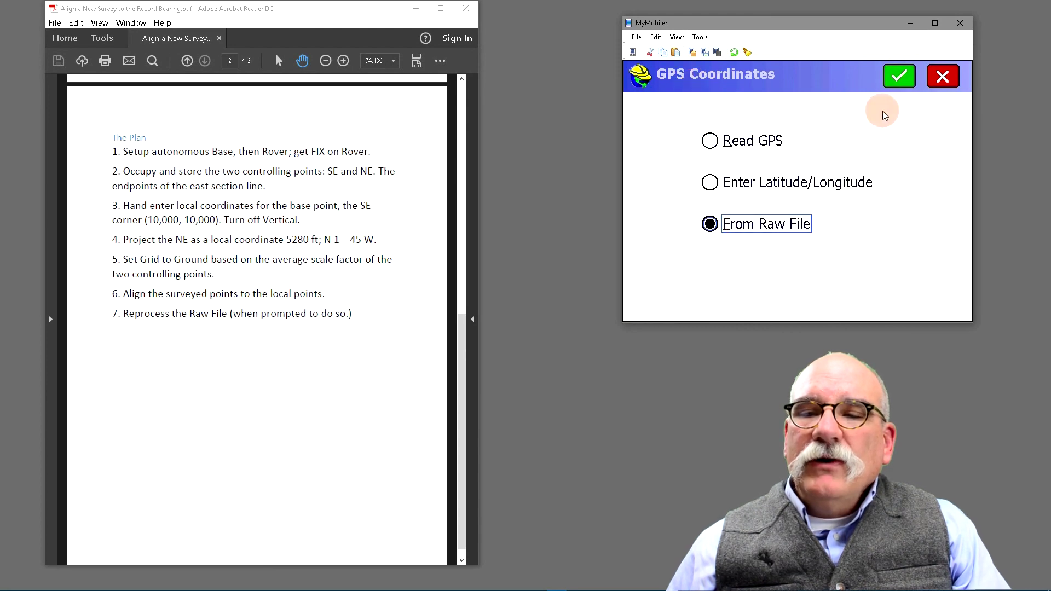
pyautogui.click(911, 76)
pyautogui.write('2')
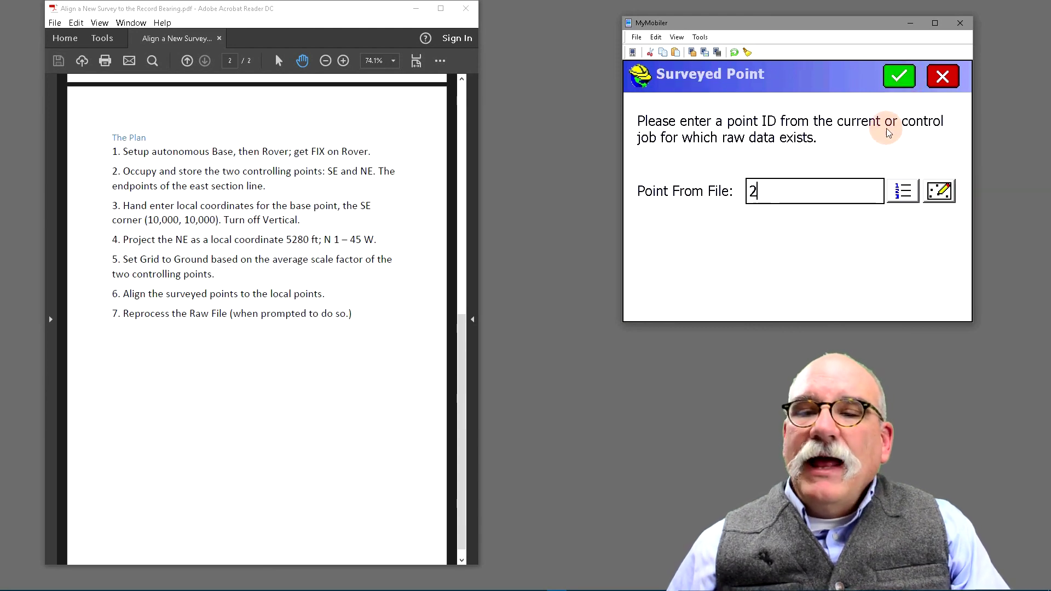
pyautogui.click(900, 77)
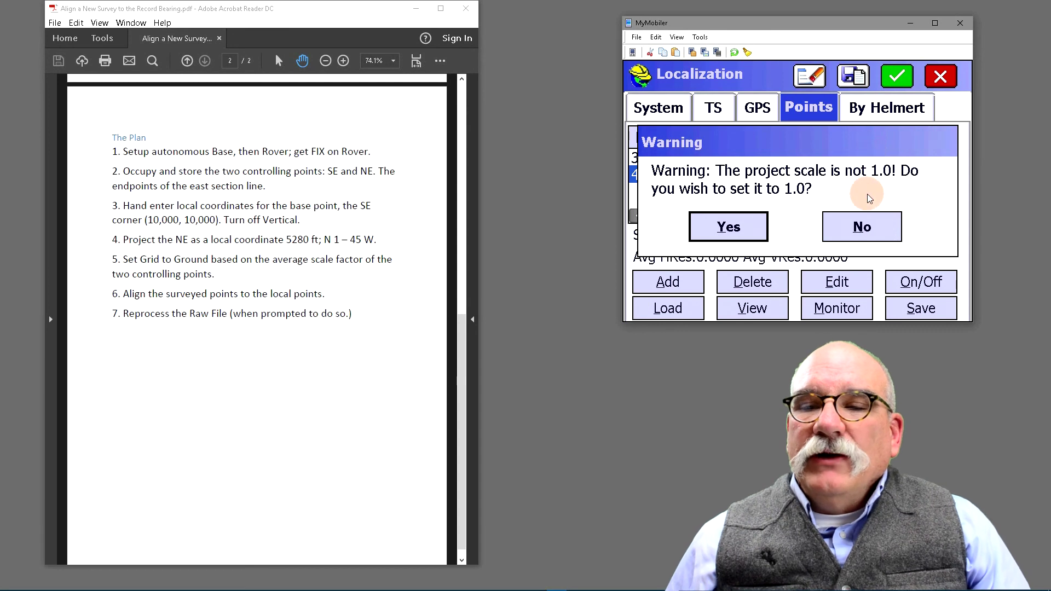
# Decline the project scale 1.0 warning, keeping scale 1.000000 for localization pairs 3 and 4.
pyautogui.click(863, 221)
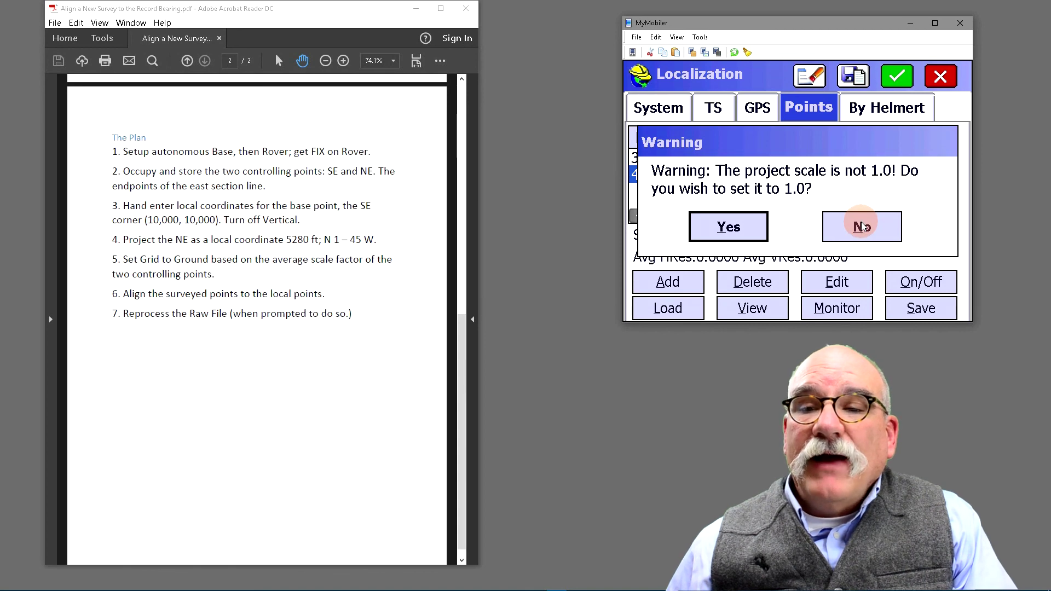
pyautogui.click(861, 233)
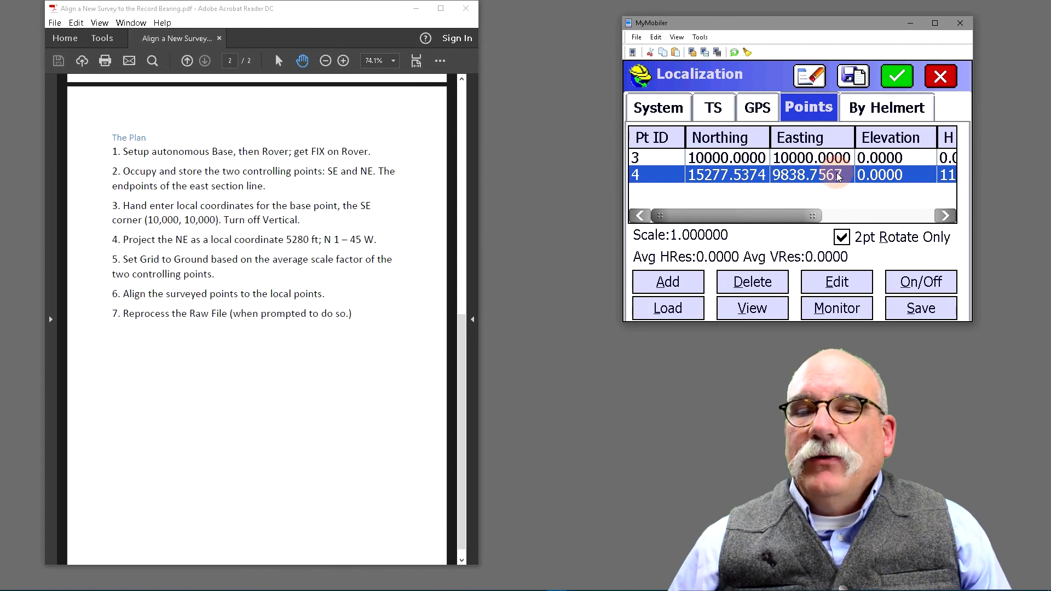
# Make localization point 3 horizontal-only control by turning off Vertical Control.
pyautogui.click(807, 159)
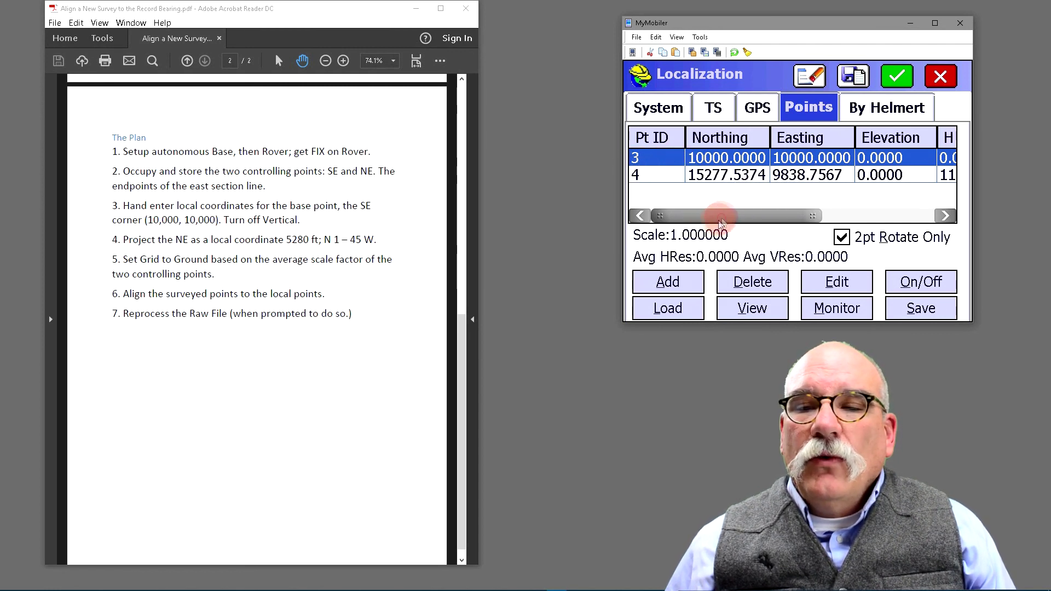
pyautogui.click(832, 217)
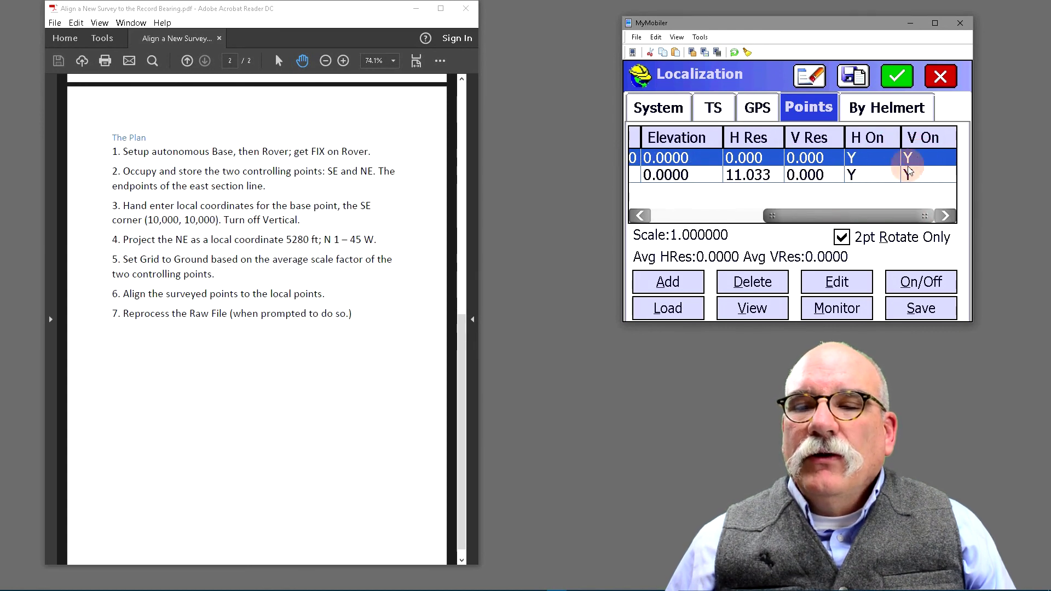
pyautogui.click(910, 286)
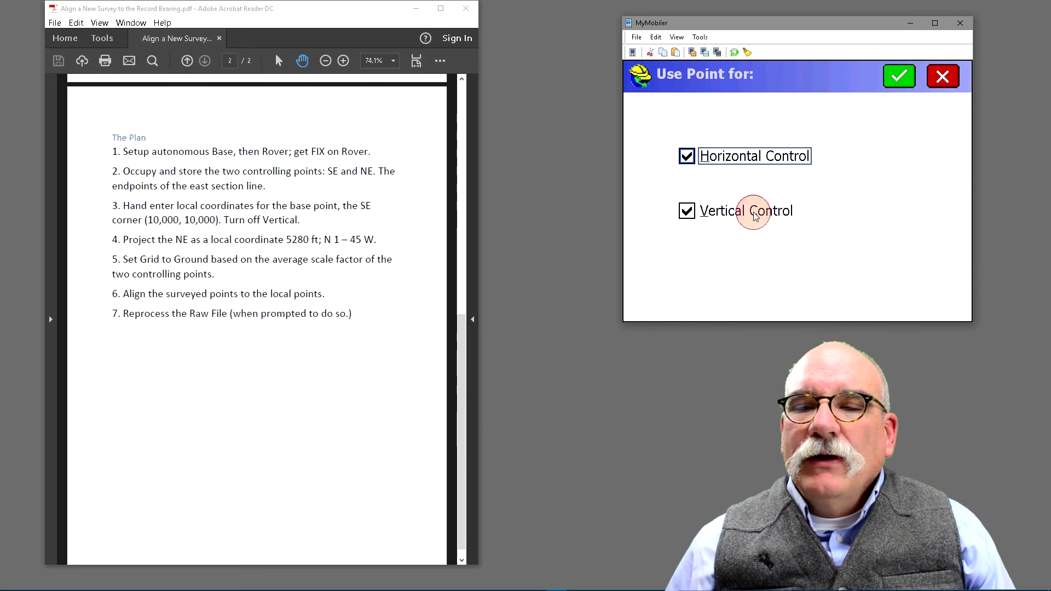
pyautogui.click(754, 215)
pyautogui.click(900, 77)
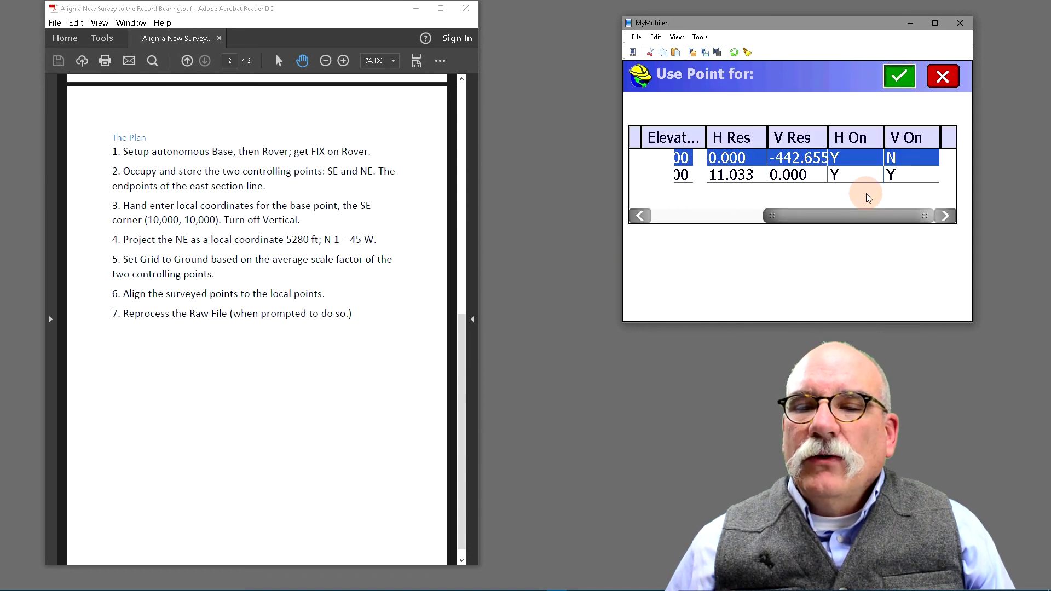
# Make point 4 horizontal-only too and apply the 2pt Rotate Only localization.
pyautogui.click(870, 174)
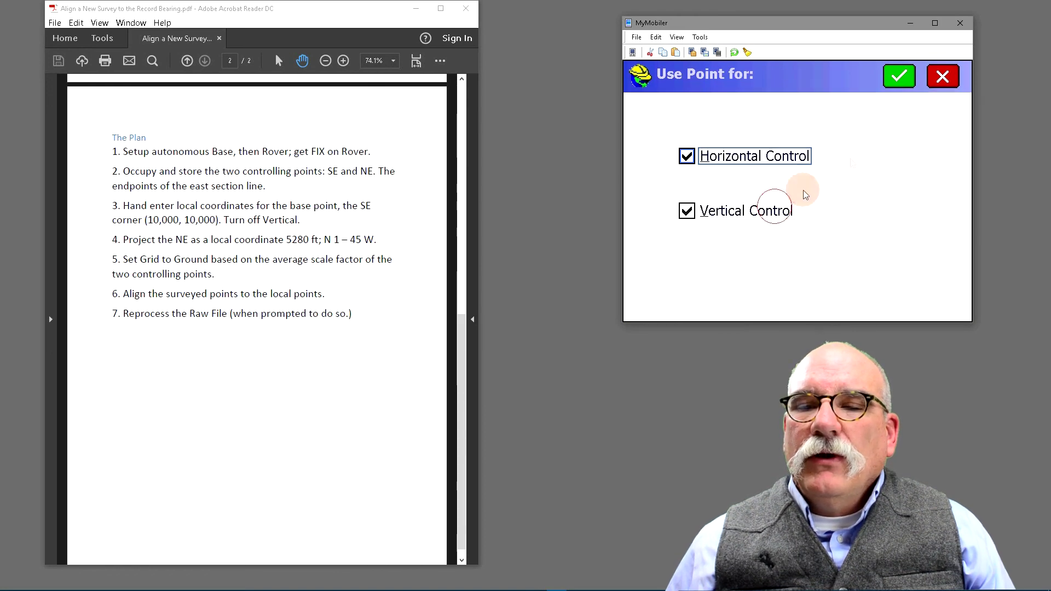
pyautogui.click(799, 213)
pyautogui.click(902, 79)
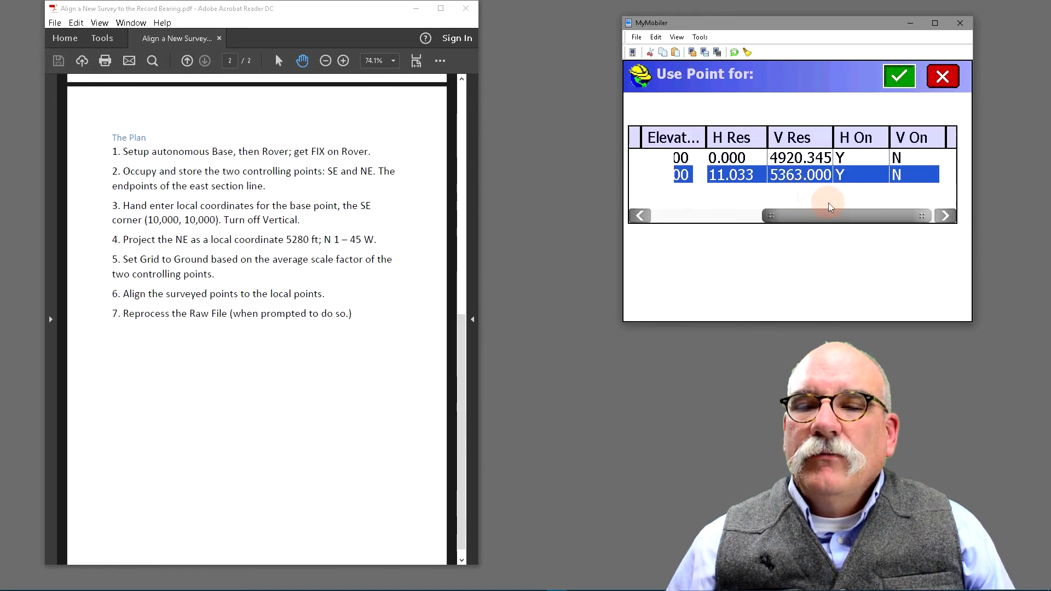
pyautogui.click(882, 174)
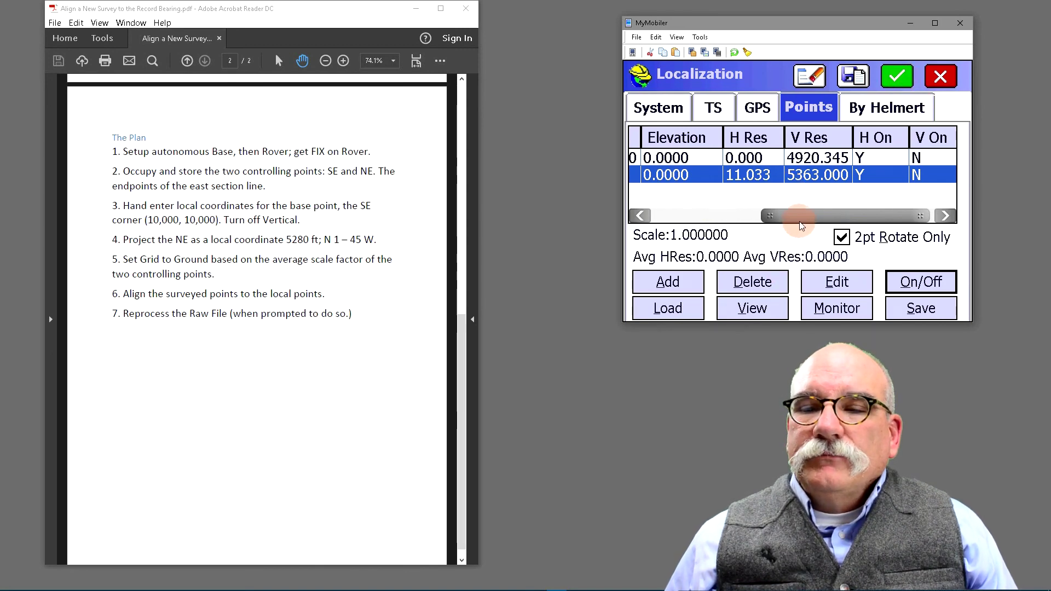
pyautogui.moveTo(742, 215); pyautogui.dragTo(649, 218)
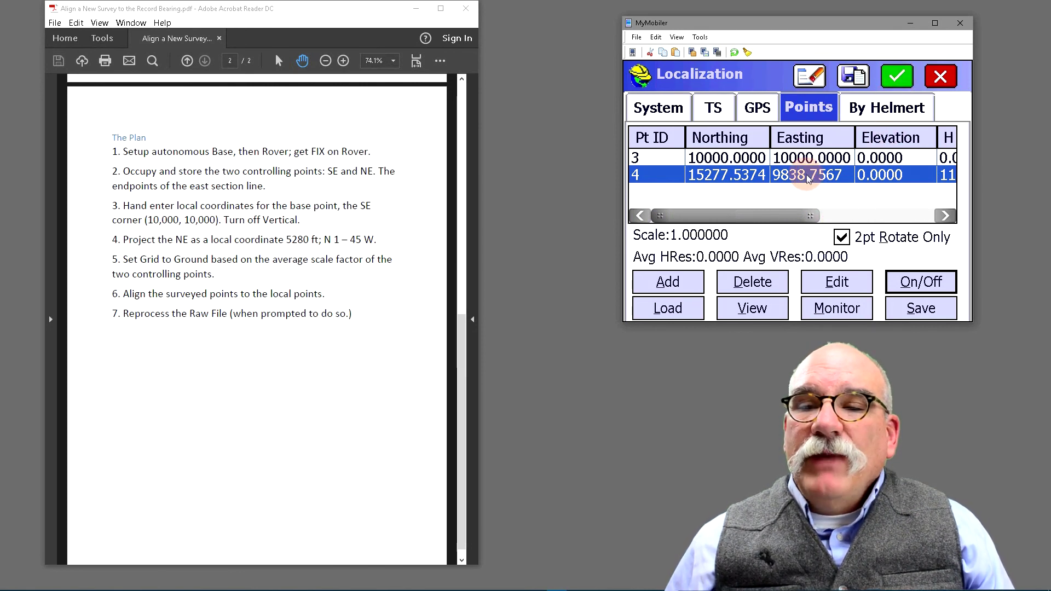
pyautogui.click(895, 80)
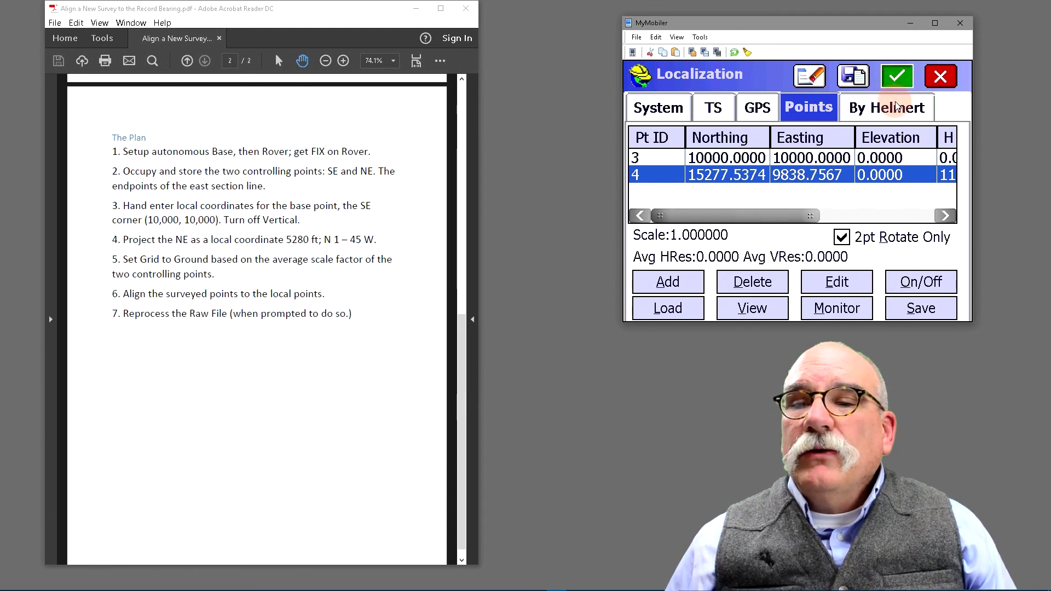
# Overwrite D001_002.loc, reprocess the raw file, and review the recomputed point 1 and 2 coordinates.
pyautogui.click(735, 226)
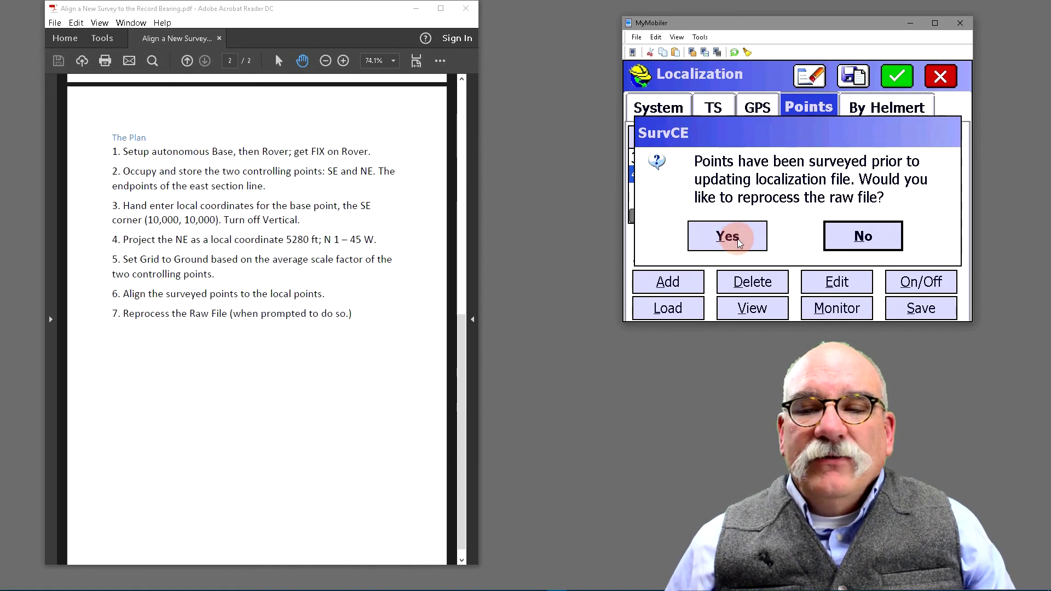
pyautogui.click(739, 244)
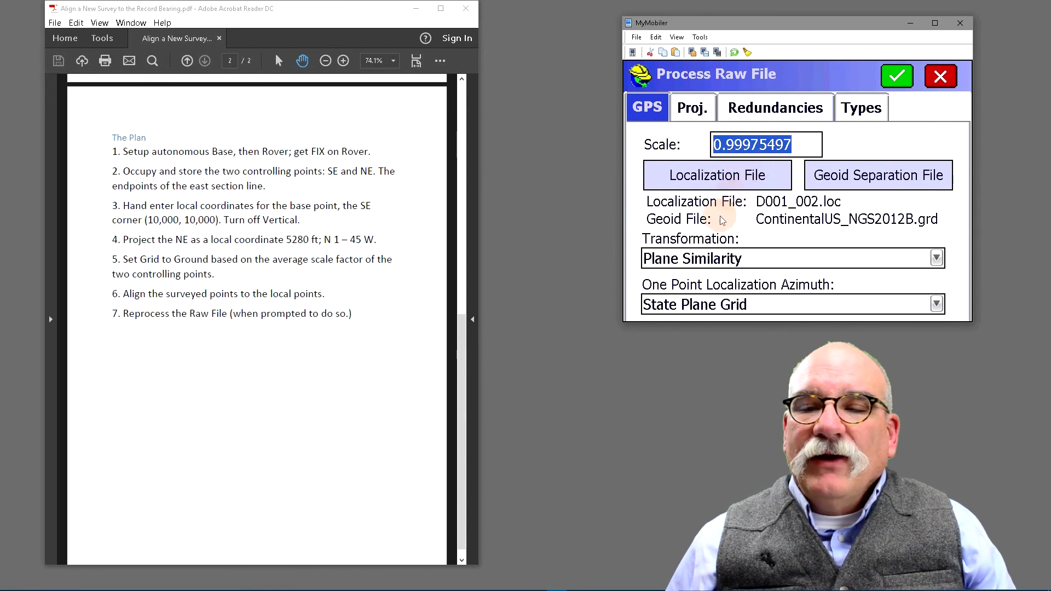
pyautogui.click(893, 81)
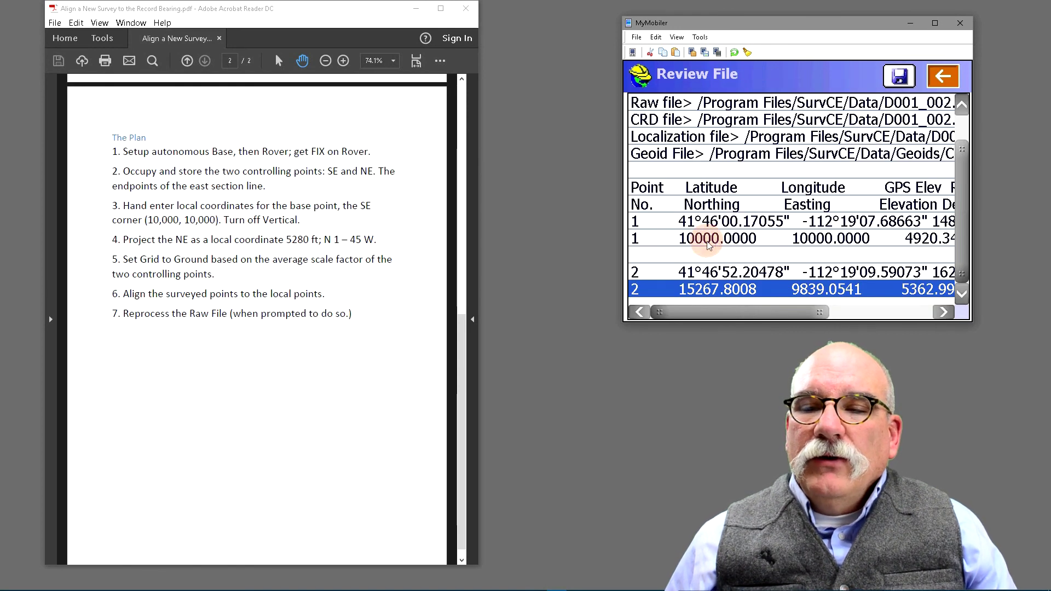
pyautogui.moveTo(755, 314); pyautogui.dragTo(773, 319)
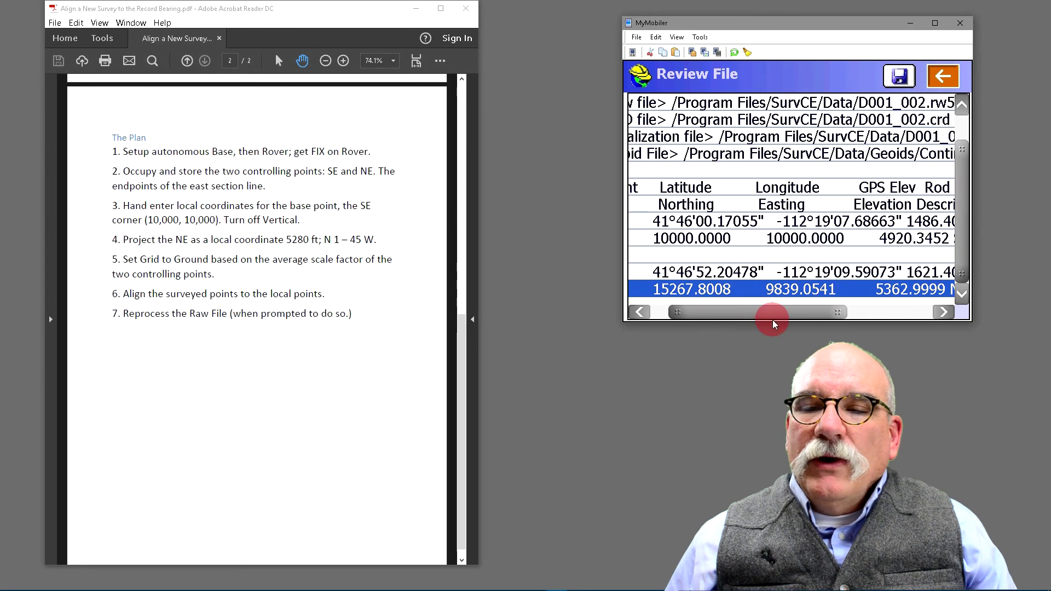
pyautogui.click(940, 79)
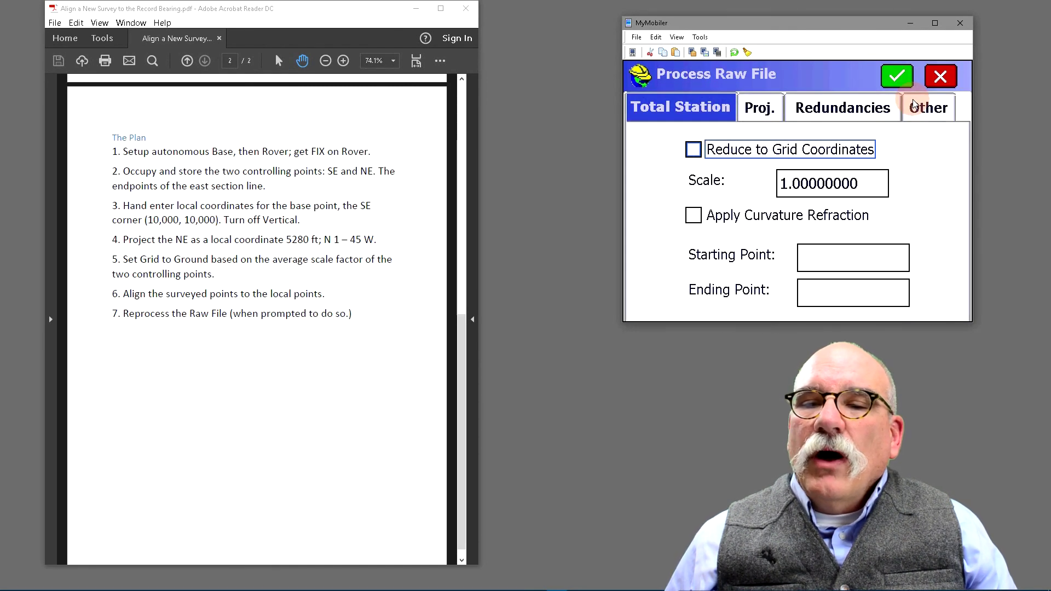
# Inverse from point 1 to 2: N1°45'00"W, ground 5270.259 ft, grid 5268.967 ft.
pyautogui.click(941, 77)
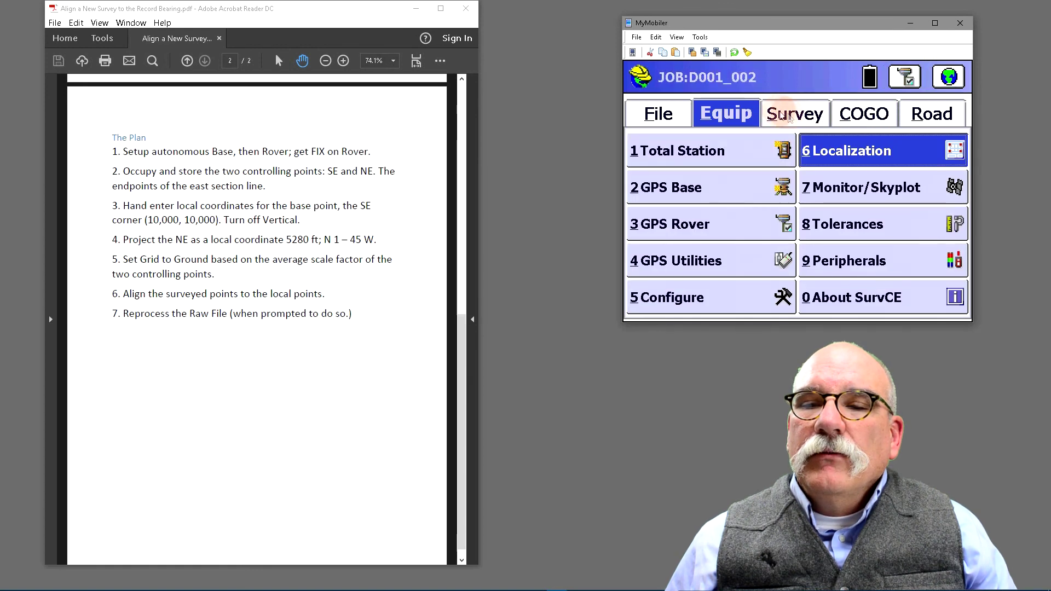
pyautogui.click(639, 76)
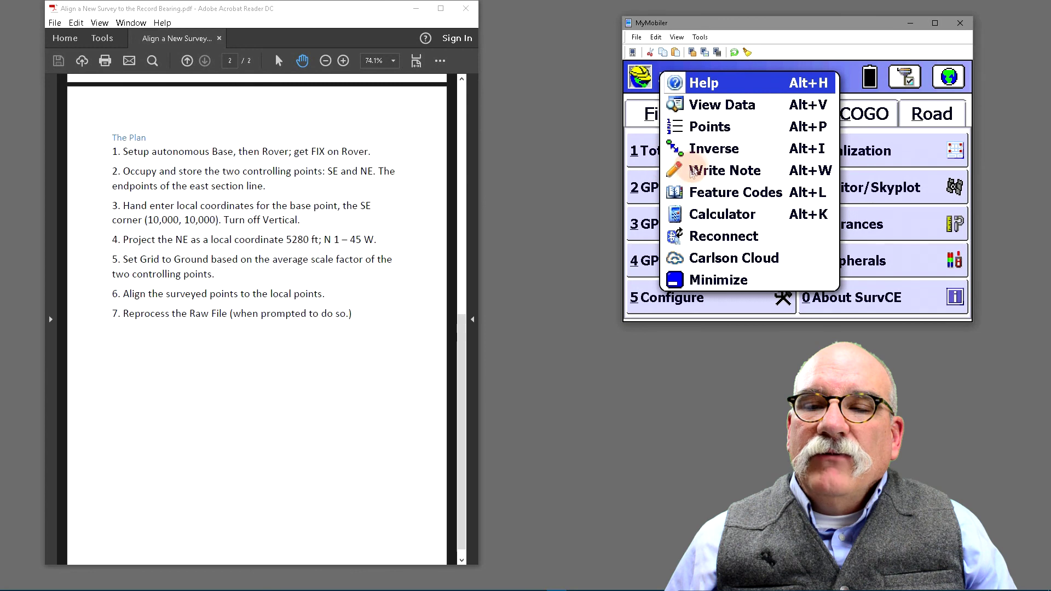
pyautogui.click(701, 151)
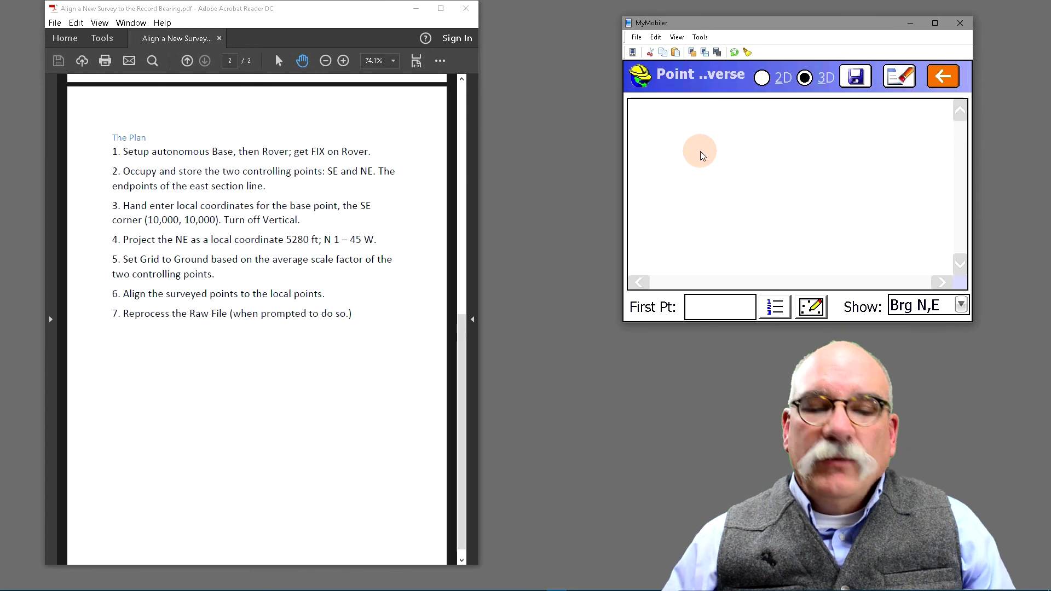
pyautogui.write('1')
pyautogui.press('Return')
pyautogui.press('Return')
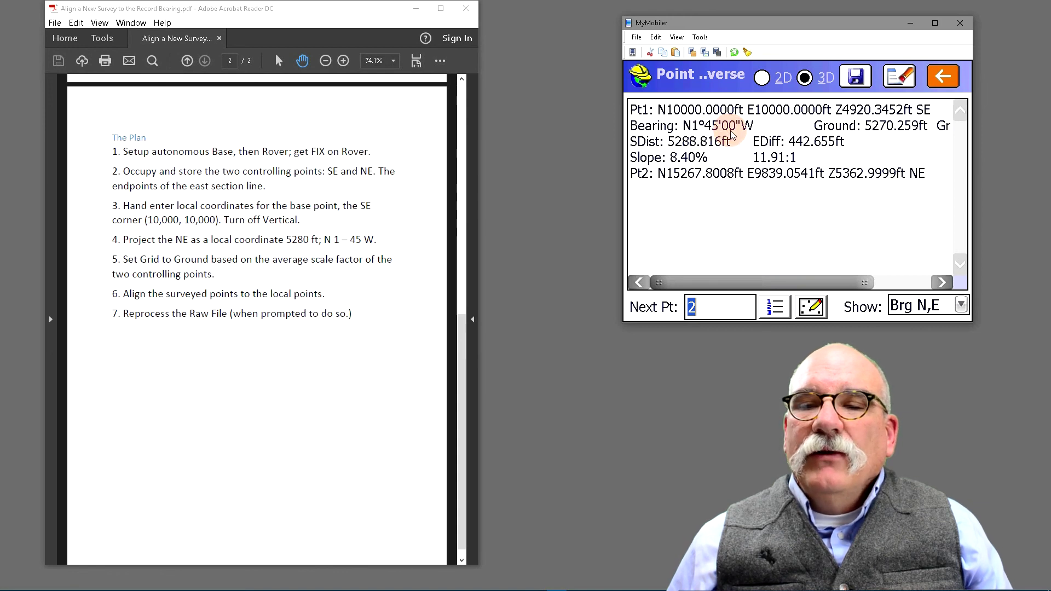
pyautogui.moveTo(725, 286); pyautogui.dragTo(783, 285)
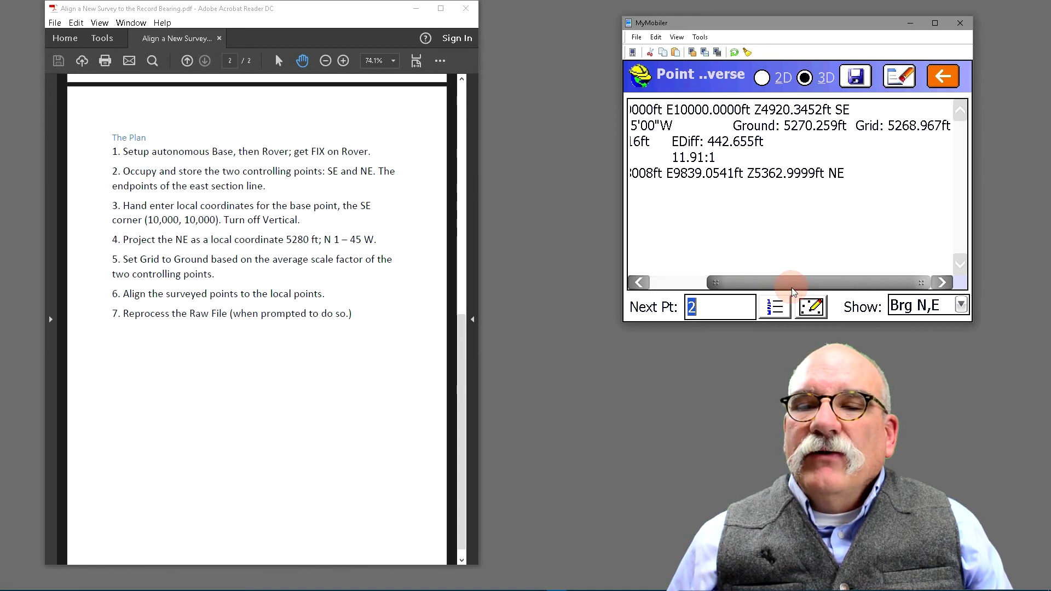
pyautogui.click(901, 132)
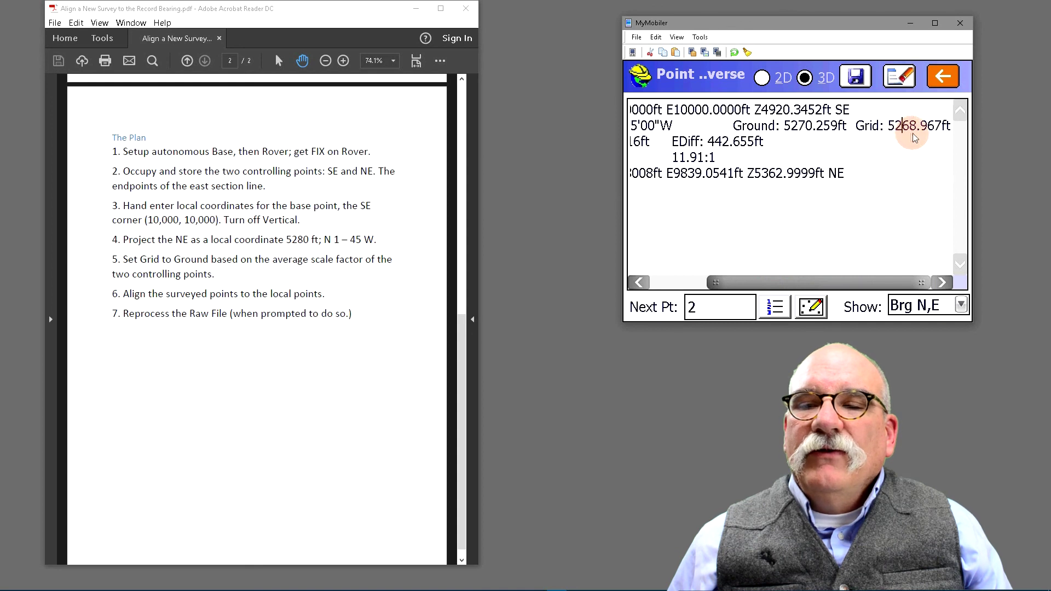